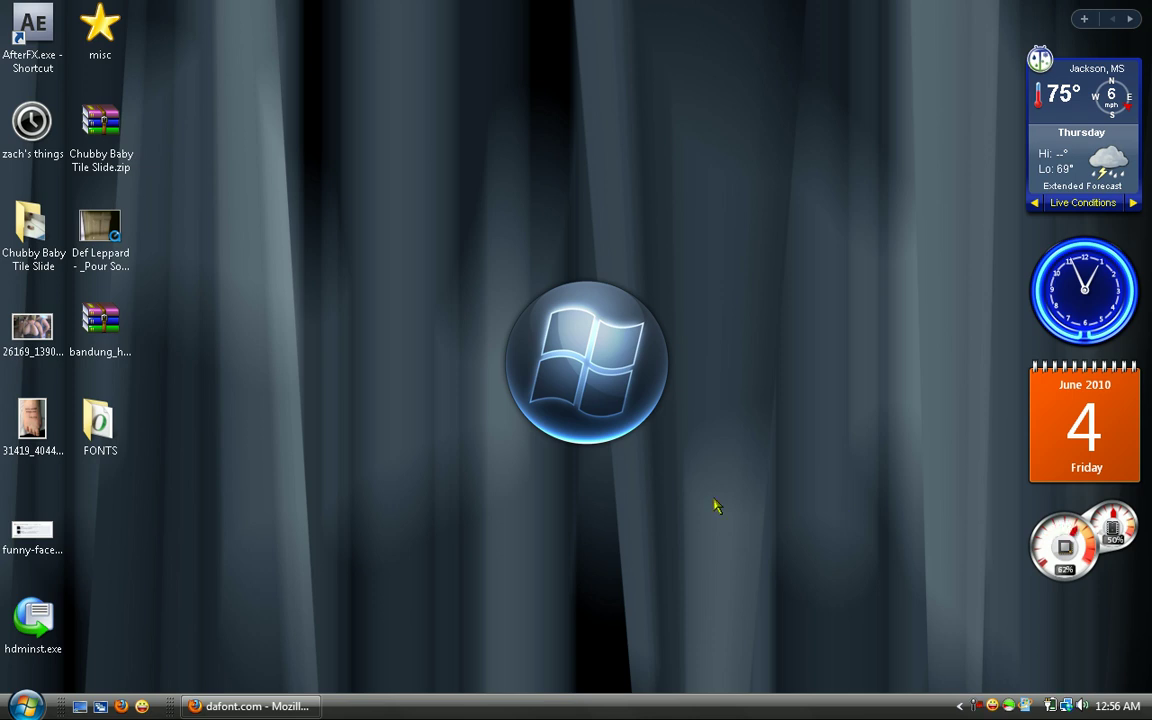
Rearrange desktop icons, then open and close the zach's things folder.
{"action": "left_click_drag", "start_coordinate": [644, 449], "coordinate": [437, 240]}
{"action": "left_click_drag", "start_coordinate": [134, 442], "coordinate": [75, 277]}
{"action": "left_click", "coordinate": [268, 422]}
{"action": "double_click", "coordinate": [36, 124]}
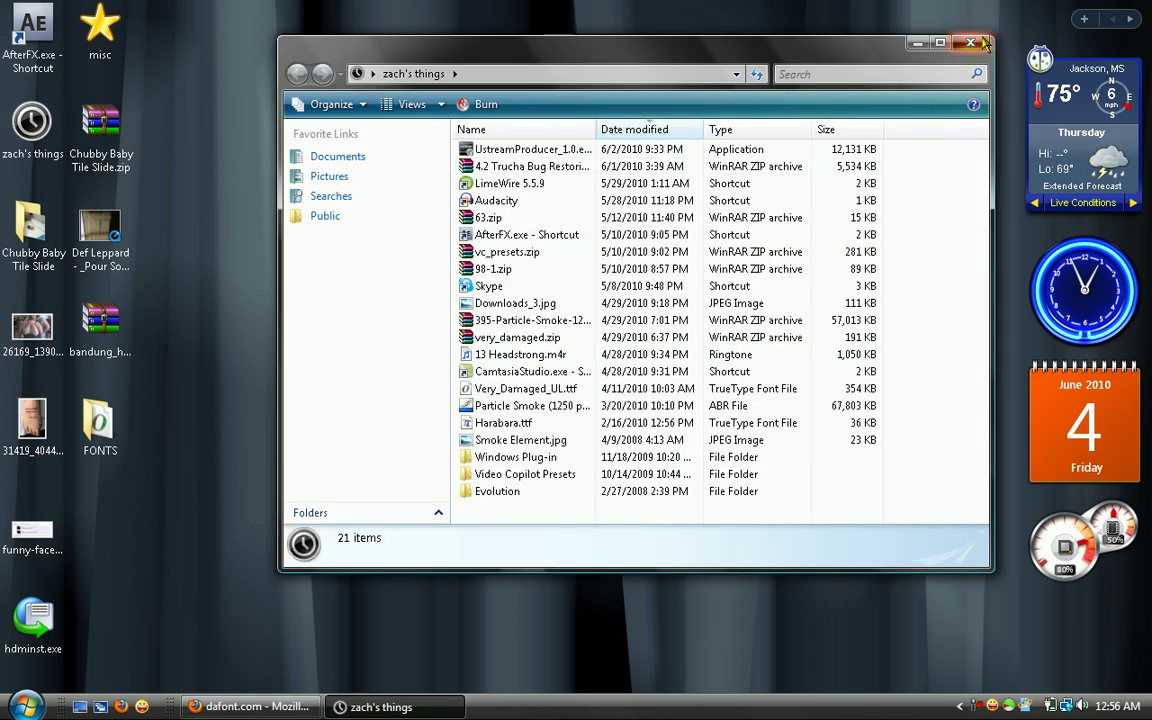
{"action": "left_click", "coordinate": [982, 43]}
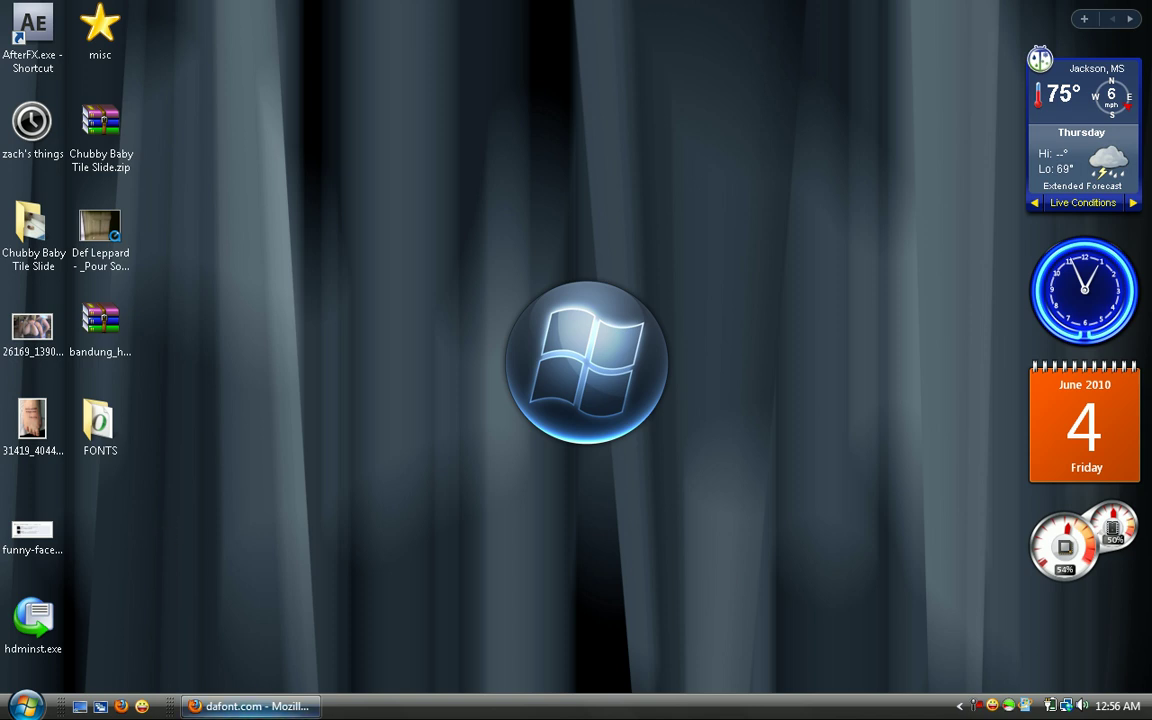
Search Google for 'Photoshop Brushes' in Firefox and open the BrushKing free brushes result.
{"action": "left_click", "coordinate": [255, 706]}
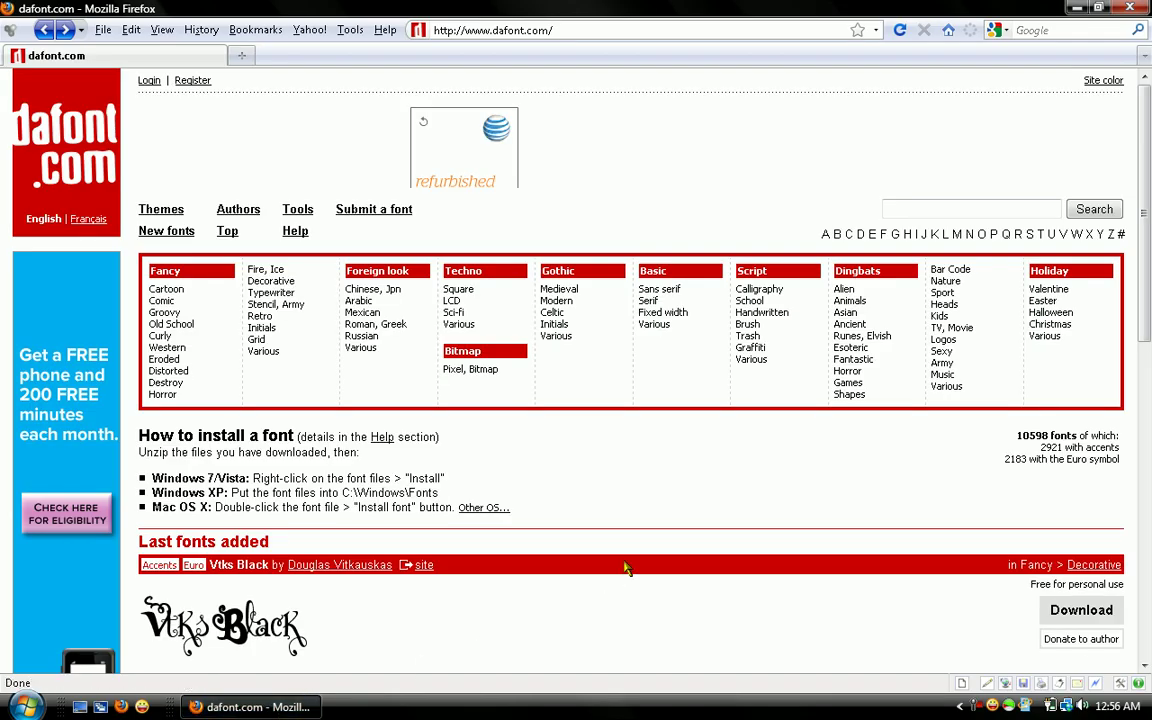
{"action": "left_click", "coordinate": [1079, 29]}
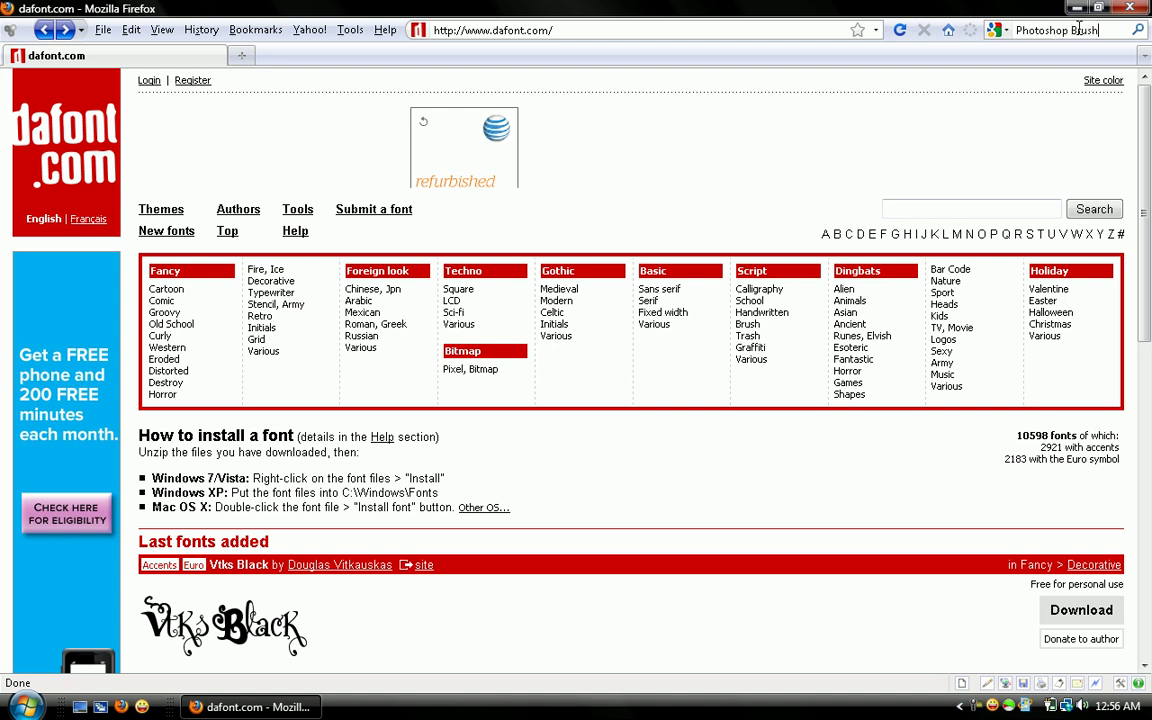
{"action": "key", "text": "Return"}
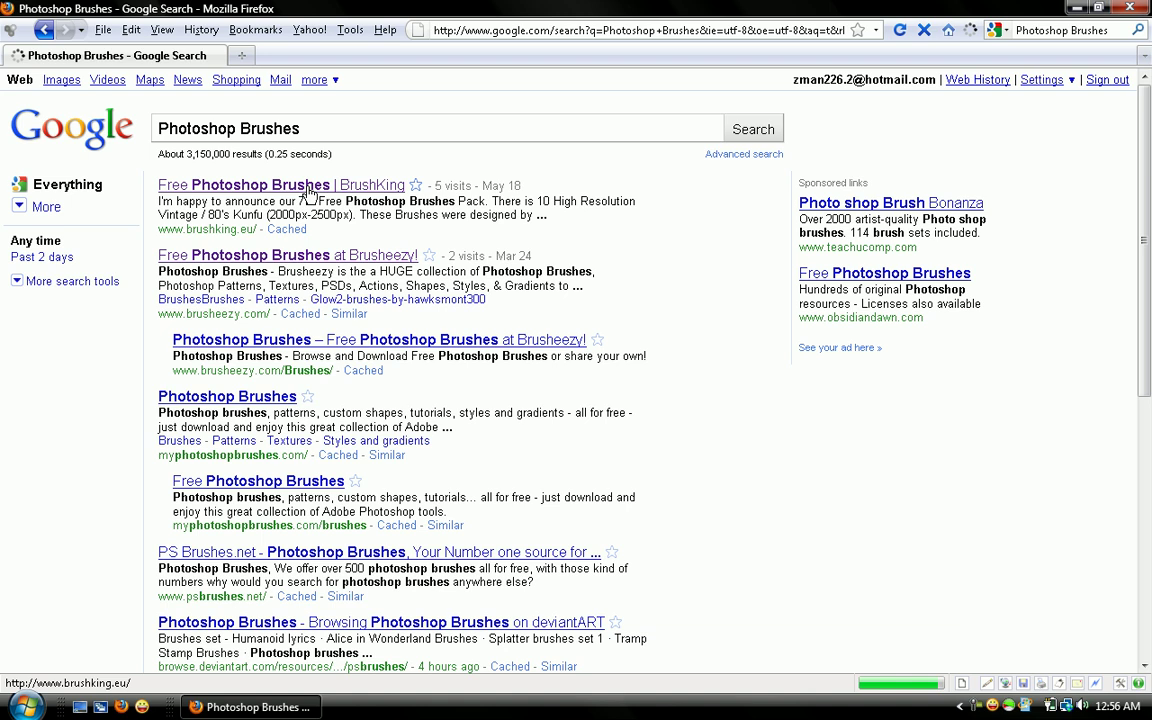
{"action": "left_click", "coordinate": [309, 186]}
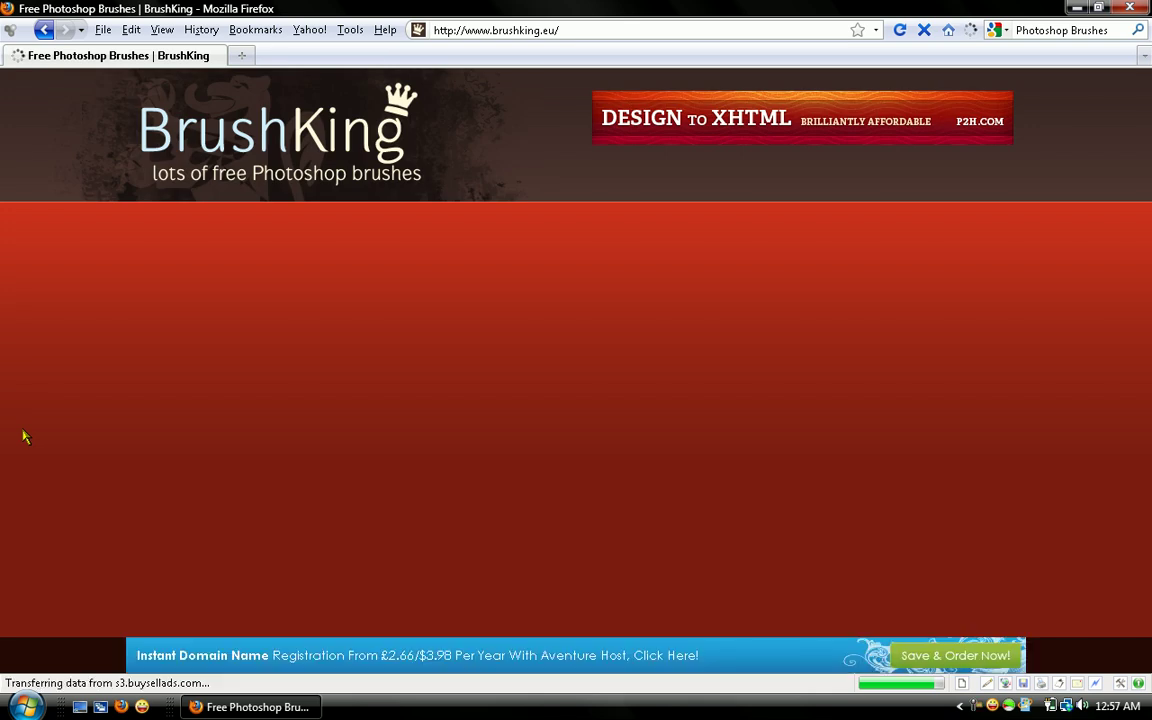
Scroll the BrushKing home page and bring up the Danger Close Brushes overlay with its download link.
{"action": "scroll", "coordinate": [25, 437], "scroll_direction": "down", "scroll_amount": 7}
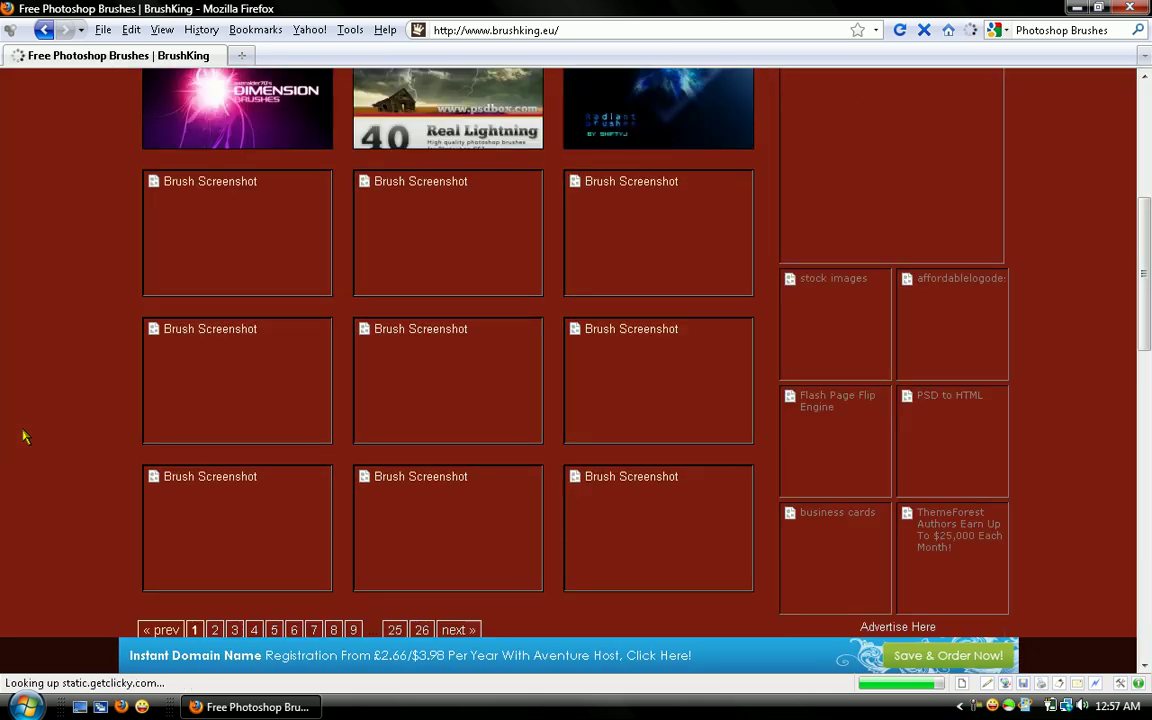
{"action": "scroll", "coordinate": [25, 437], "scroll_direction": "up", "scroll_amount": 7}
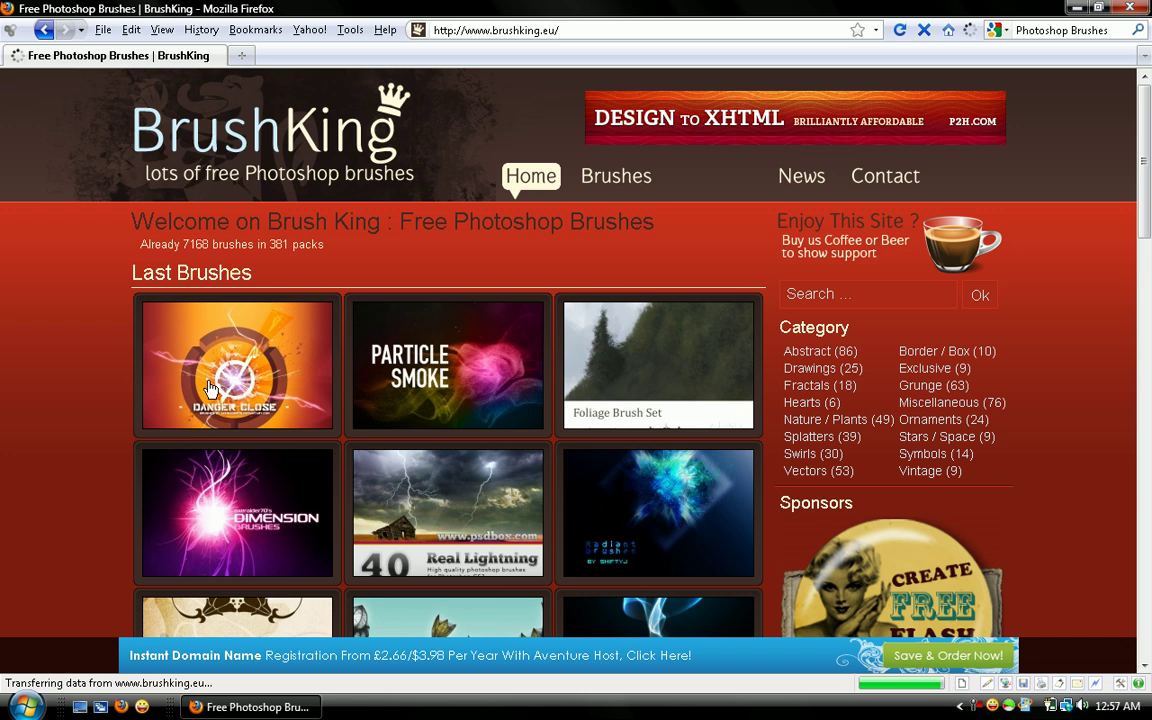
{"action": "mouse_move", "coordinate": [251, 377]}
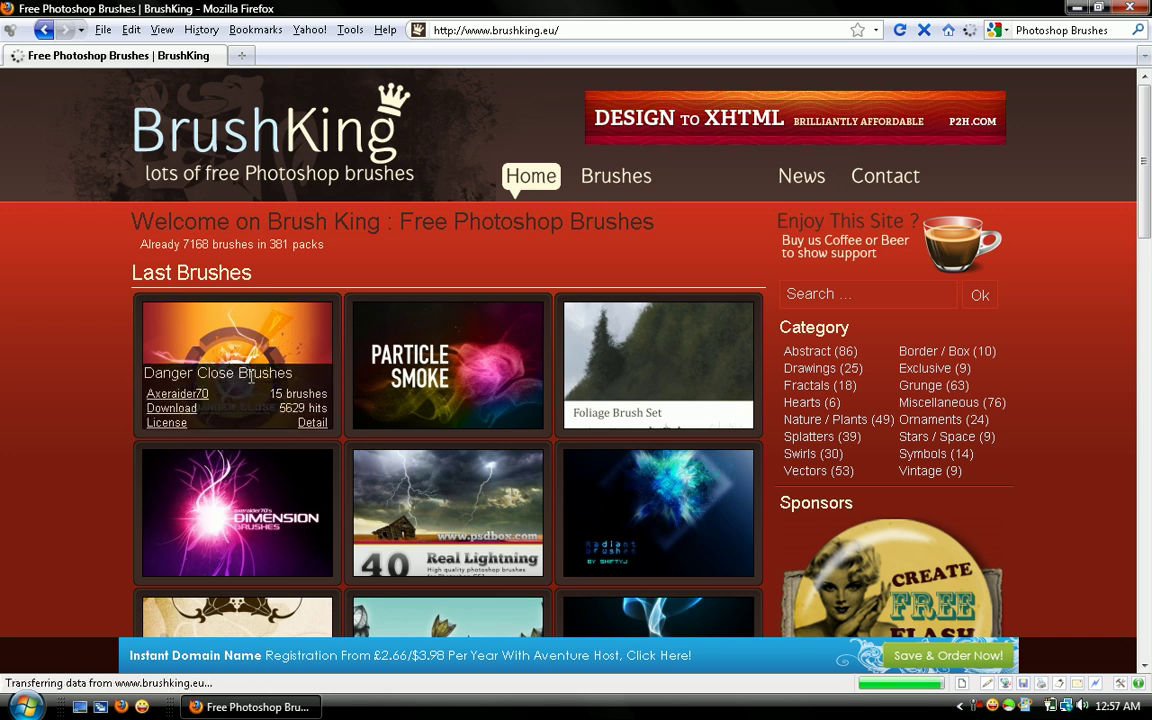
Download the Danger Close Brushes zip and save it to the Desktop.
{"action": "left_click", "coordinate": [182, 417]}
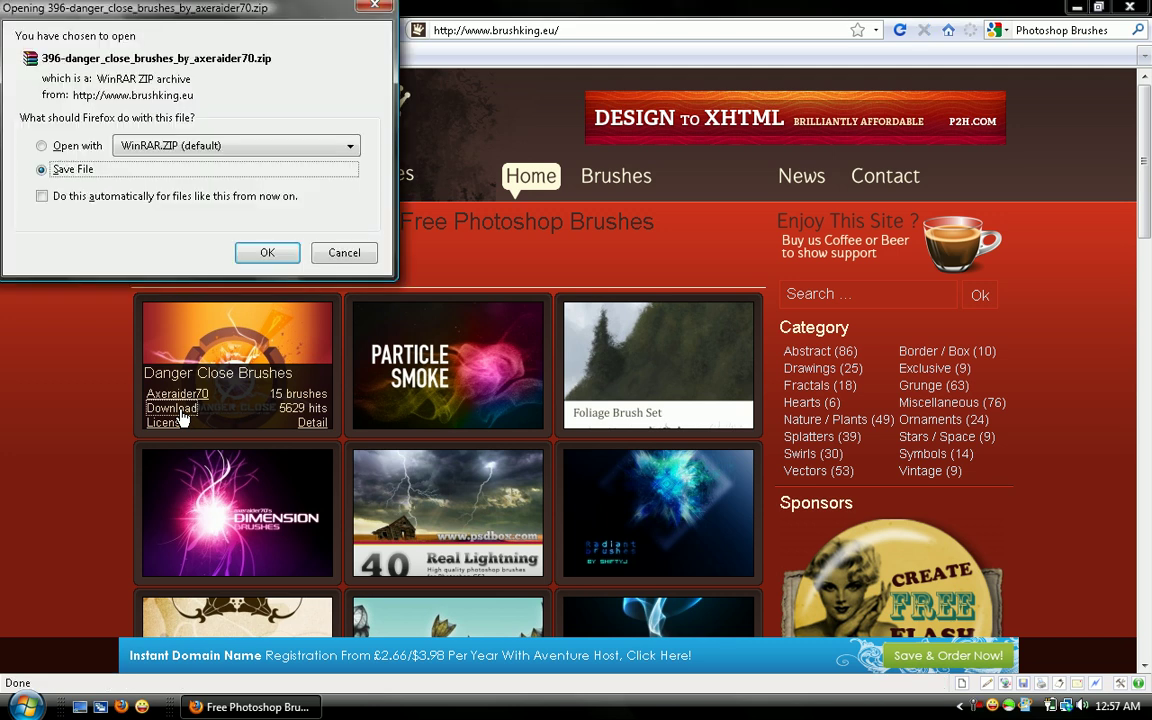
{"action": "left_click", "coordinate": [267, 252]}
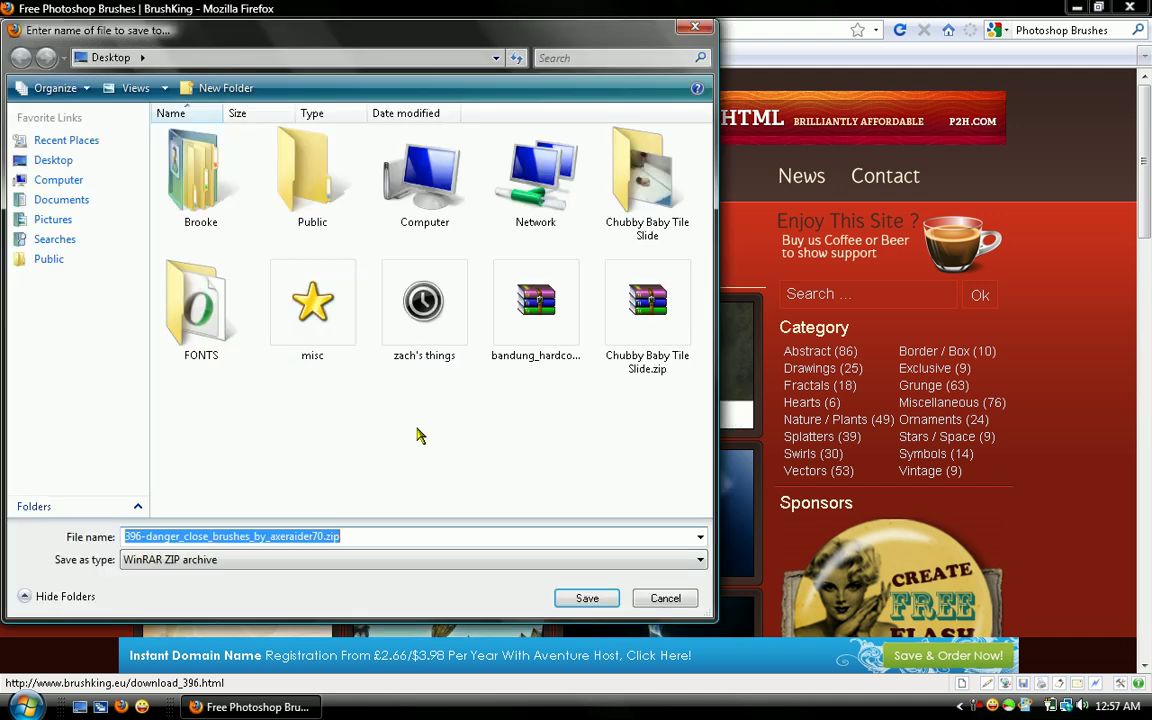
{"action": "left_click", "coordinate": [587, 600]}
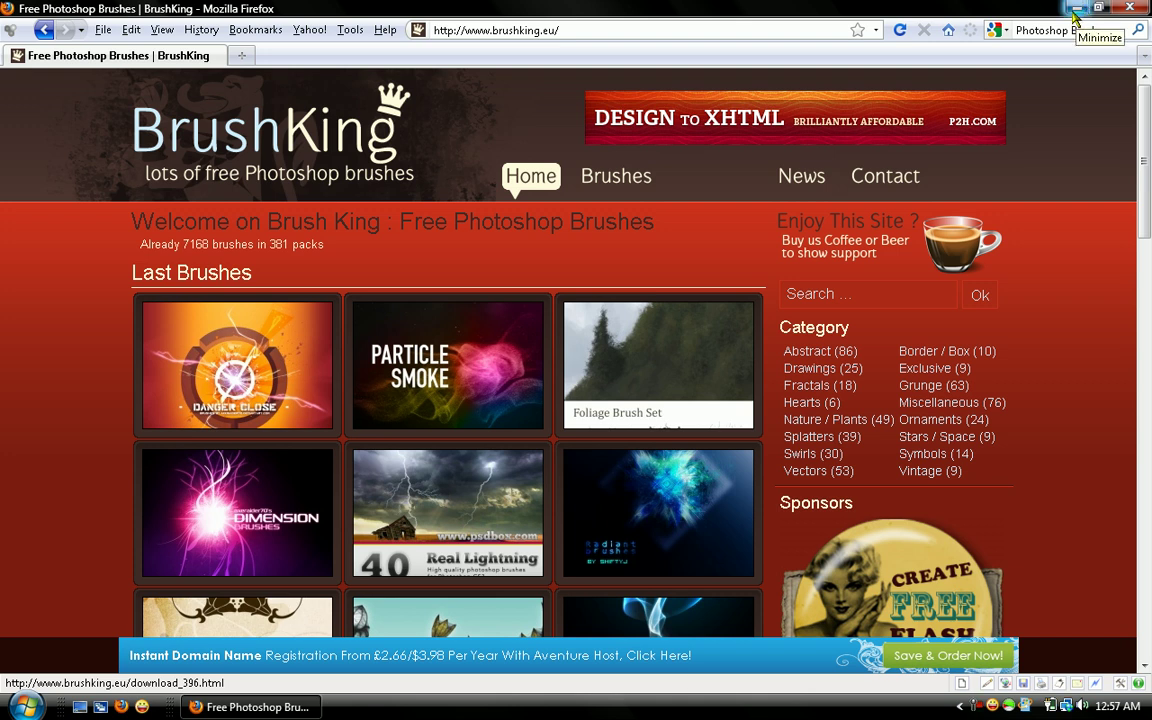
Minimize Firefox and move the downloaded zip to the centre of the desktop.
{"action": "left_click", "coordinate": [1075, 12]}
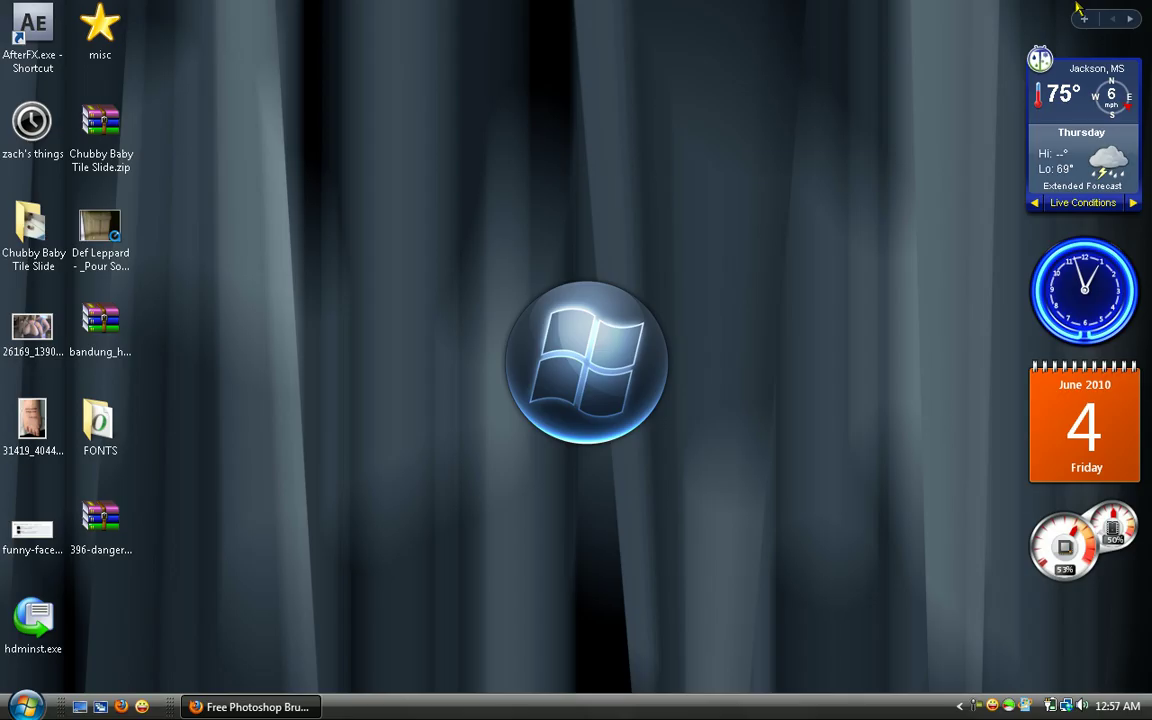
{"action": "left_click_drag", "start_coordinate": [100, 525], "coordinate": [355, 322]}
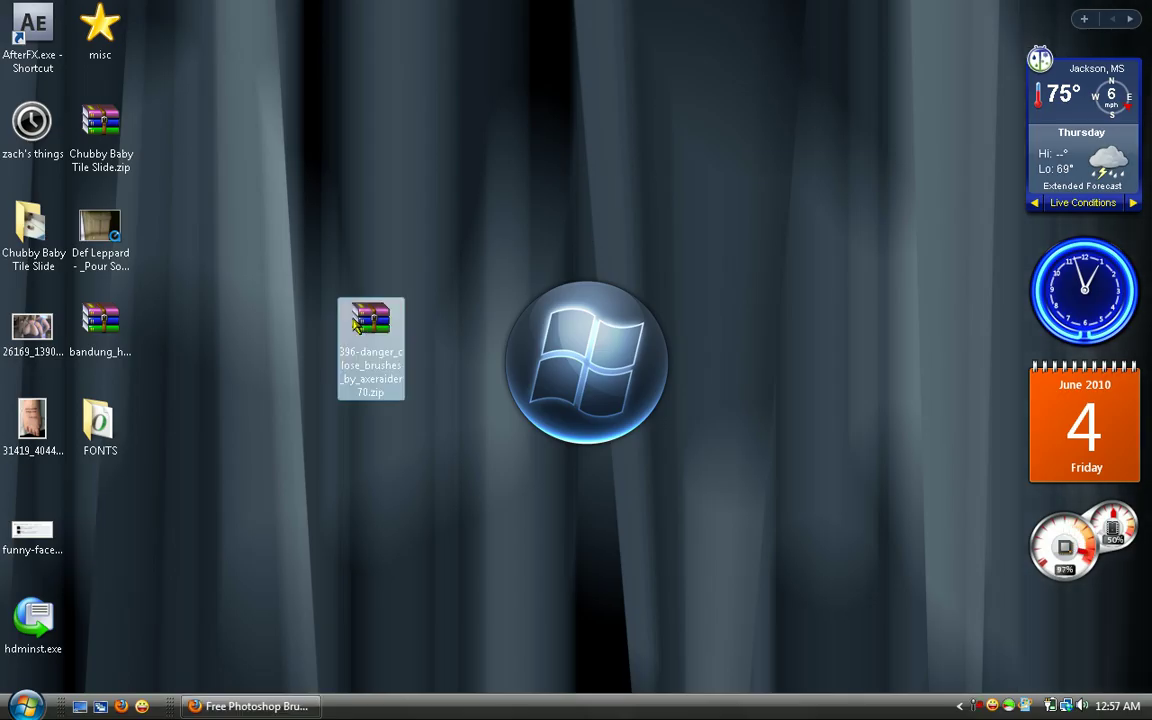
{"action": "left_click", "coordinate": [445, 390]}
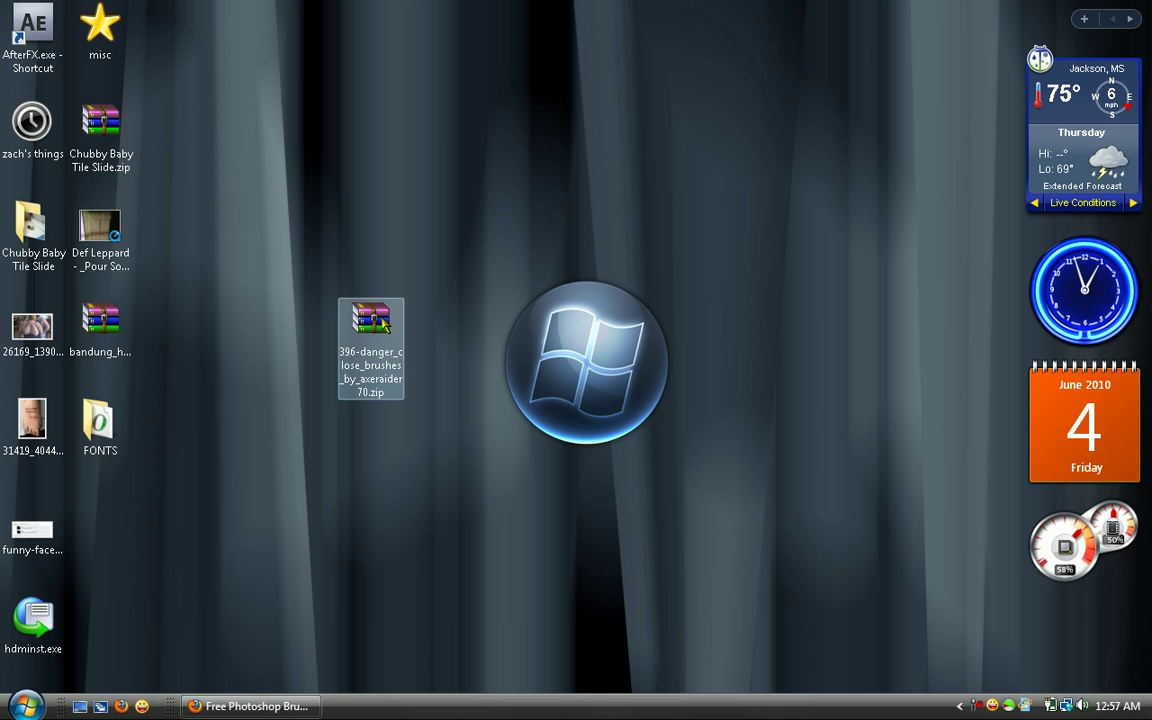
Create a new desktop folder named BRUSHES and place it in the left icon column.
{"action": "right_click", "coordinate": [199, 505]}
{"action": "mouse_move", "coordinate": [353, 466]}
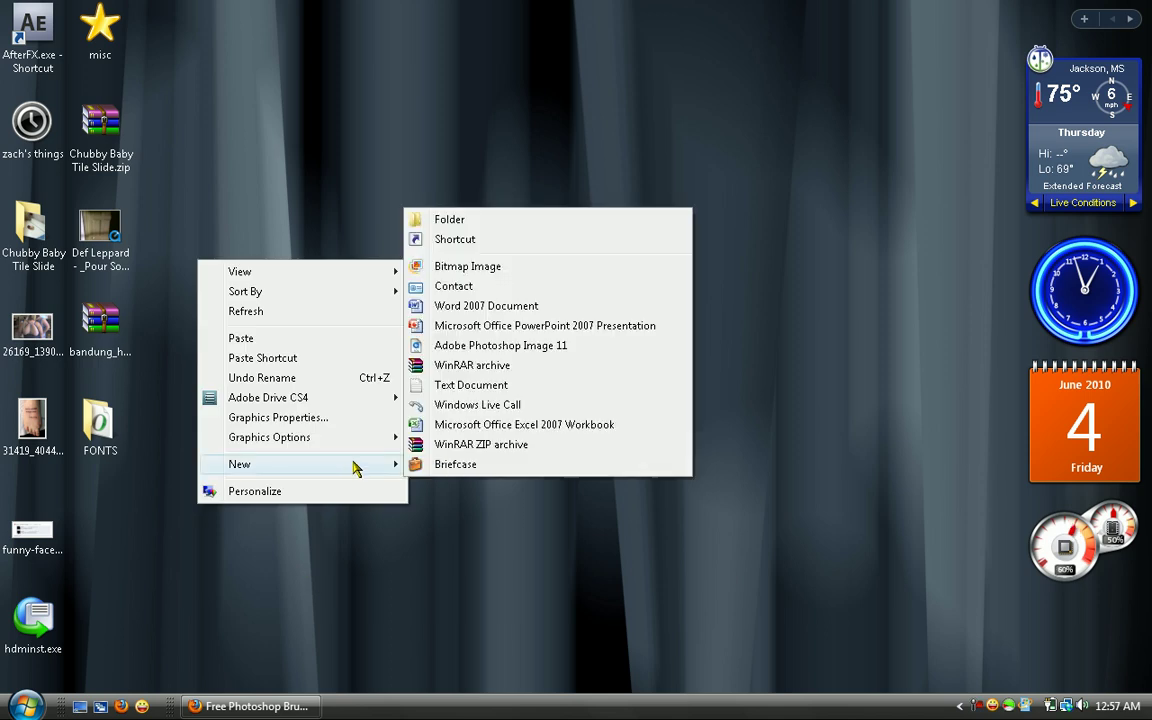
{"action": "left_click", "coordinate": [560, 220]}
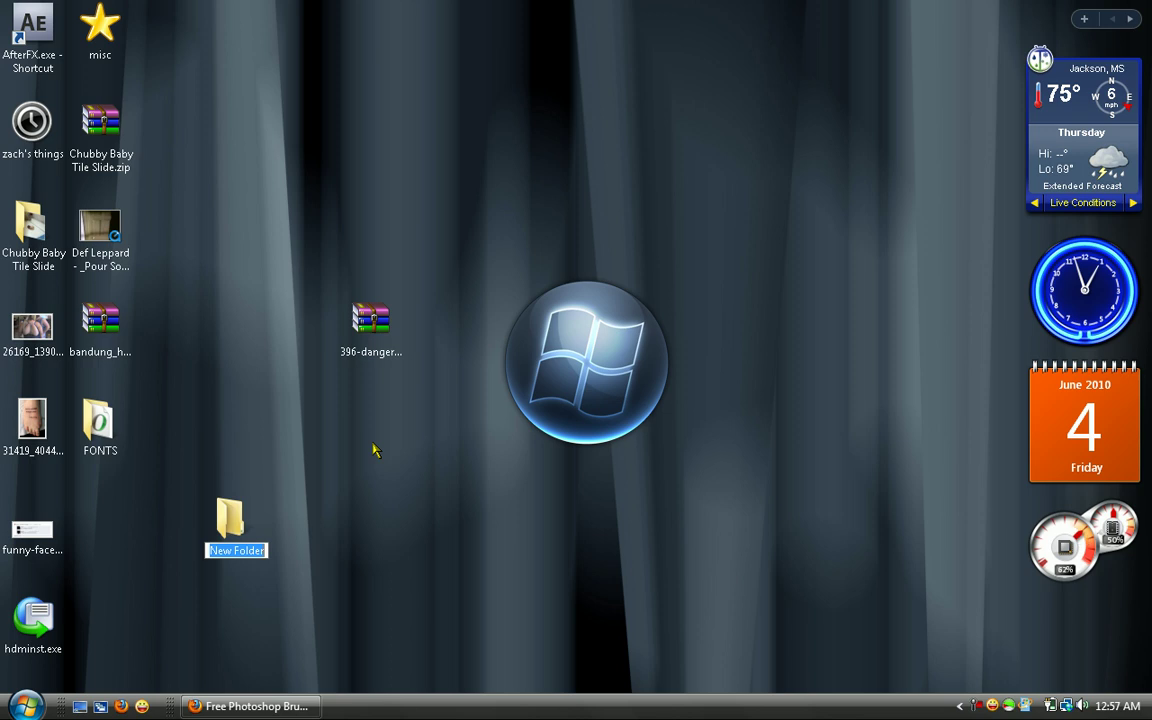
{"action": "type", "text": "BR"}
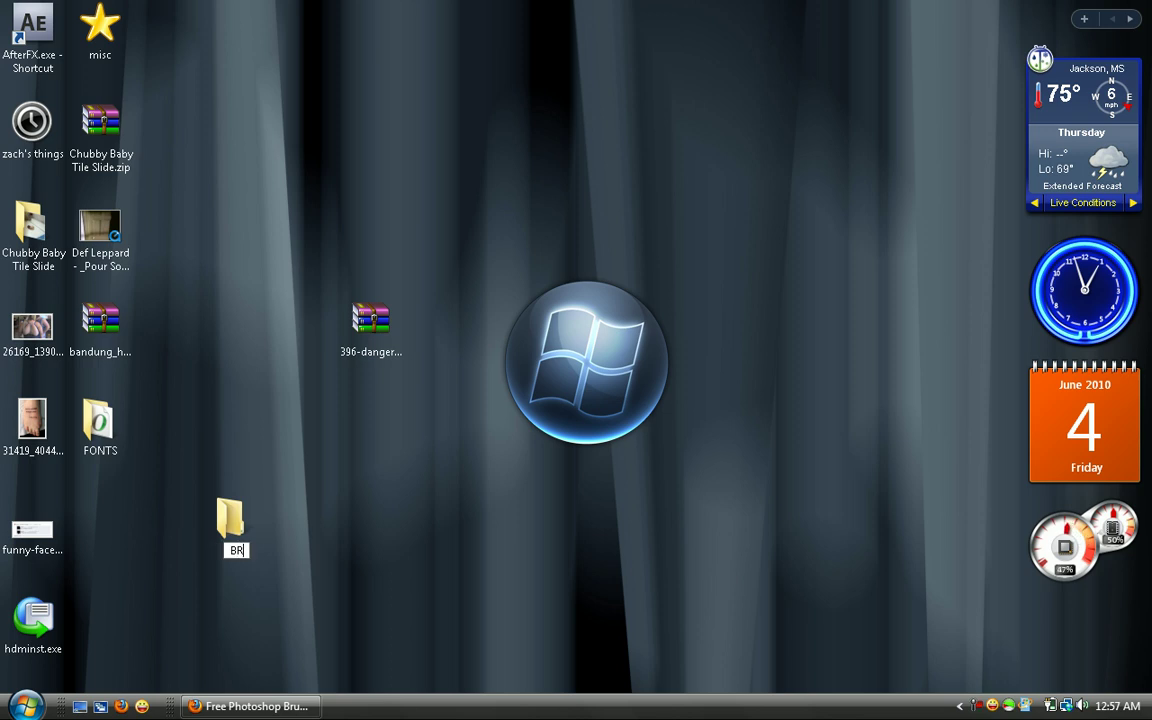
{"action": "type", "text": "USHES"}
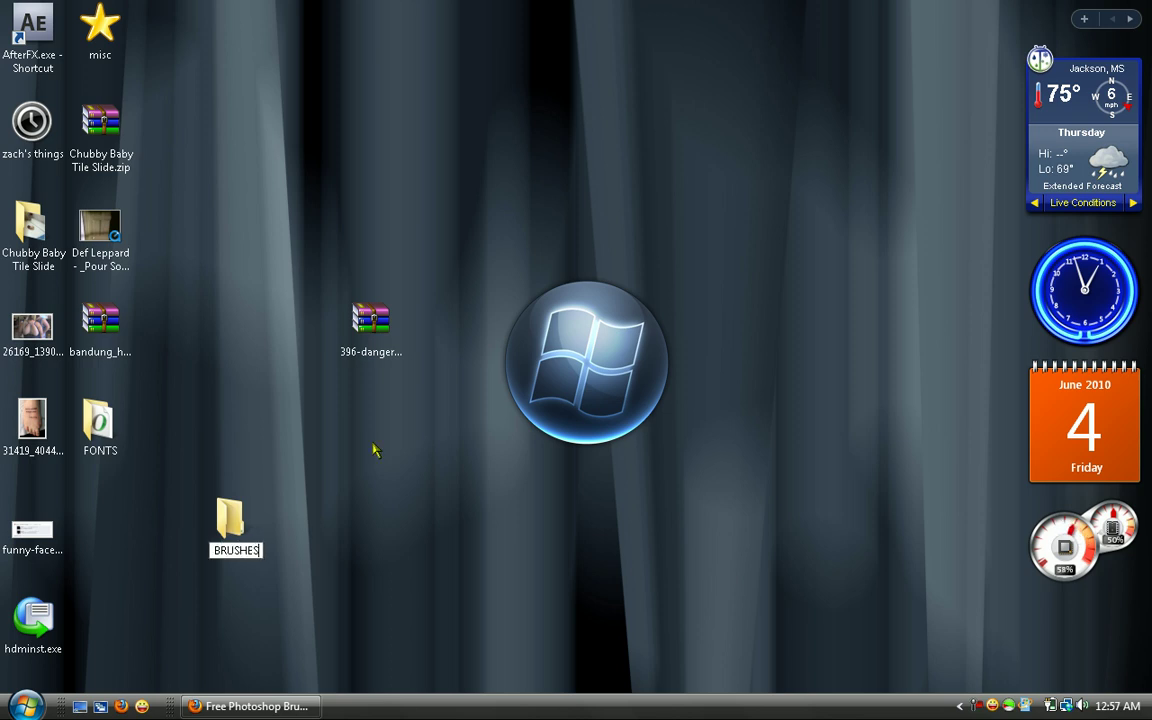
{"action": "key", "text": "Return"}
{"action": "left_click_drag", "start_coordinate": [225, 515], "coordinate": [90, 515]}
{"action": "left_click", "coordinate": [372, 330]}
Extract the Danger Close brush file from the zip into BRUSHES, then close WinRAR.
{"action": "double_click", "coordinate": [374, 340]}
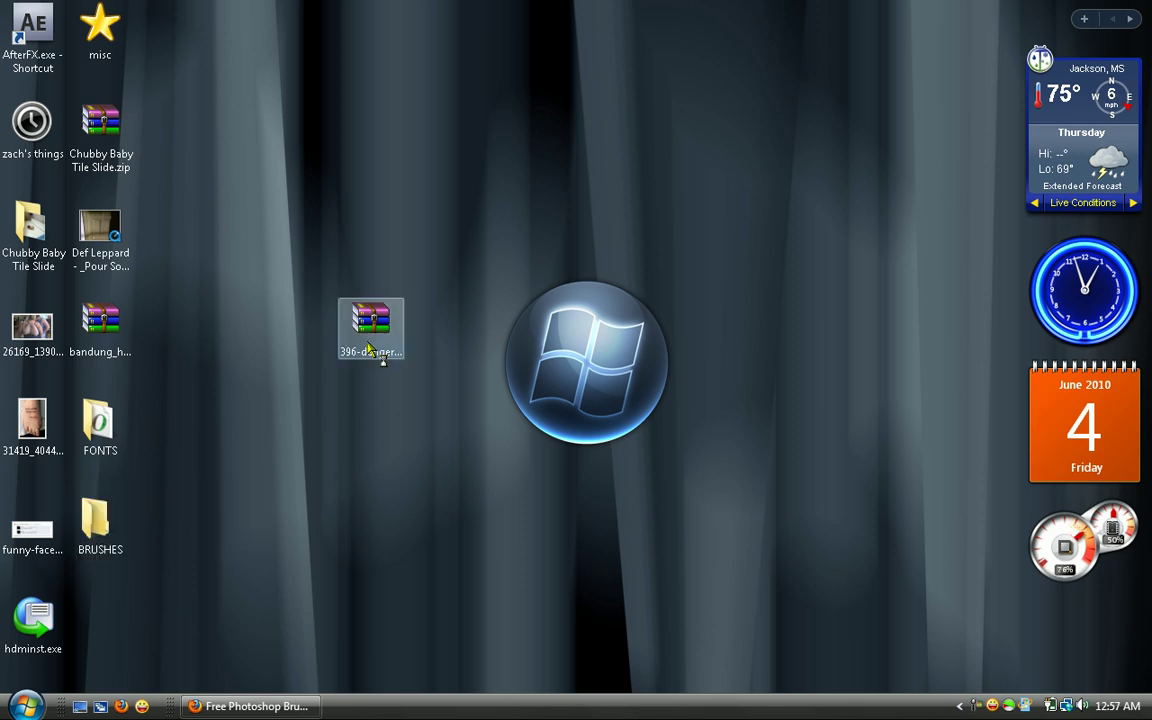
{"action": "left_click", "coordinate": [508, 281]}
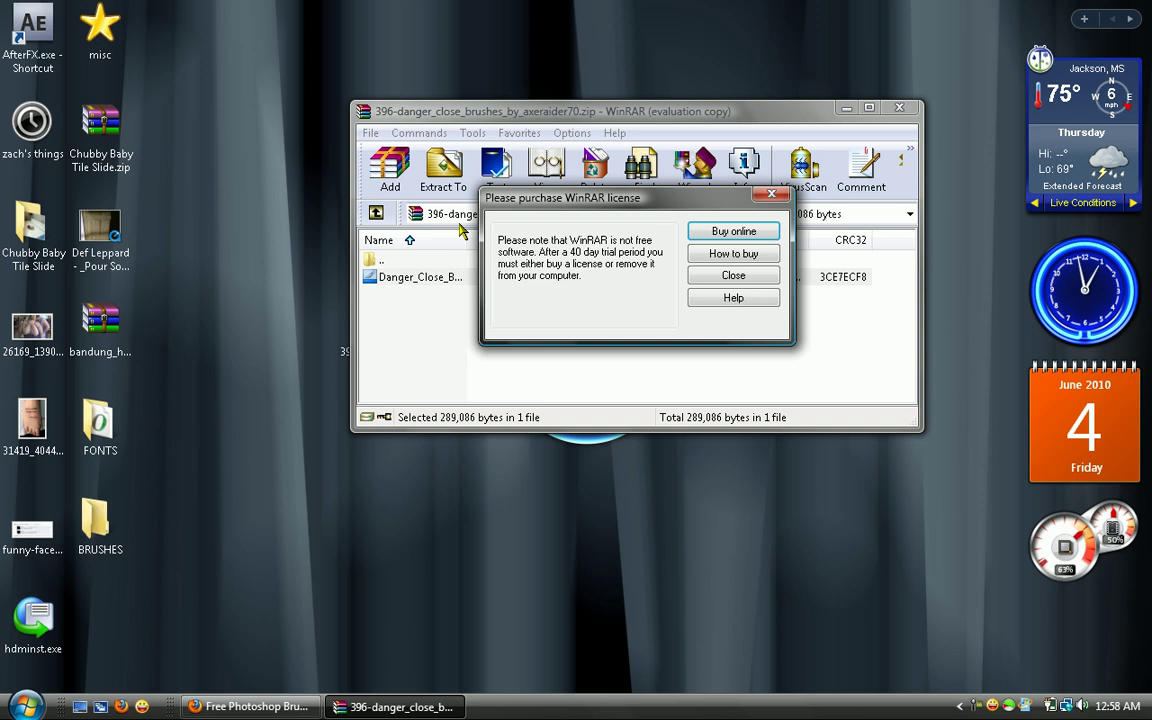
{"action": "left_click", "coordinate": [698, 277]}
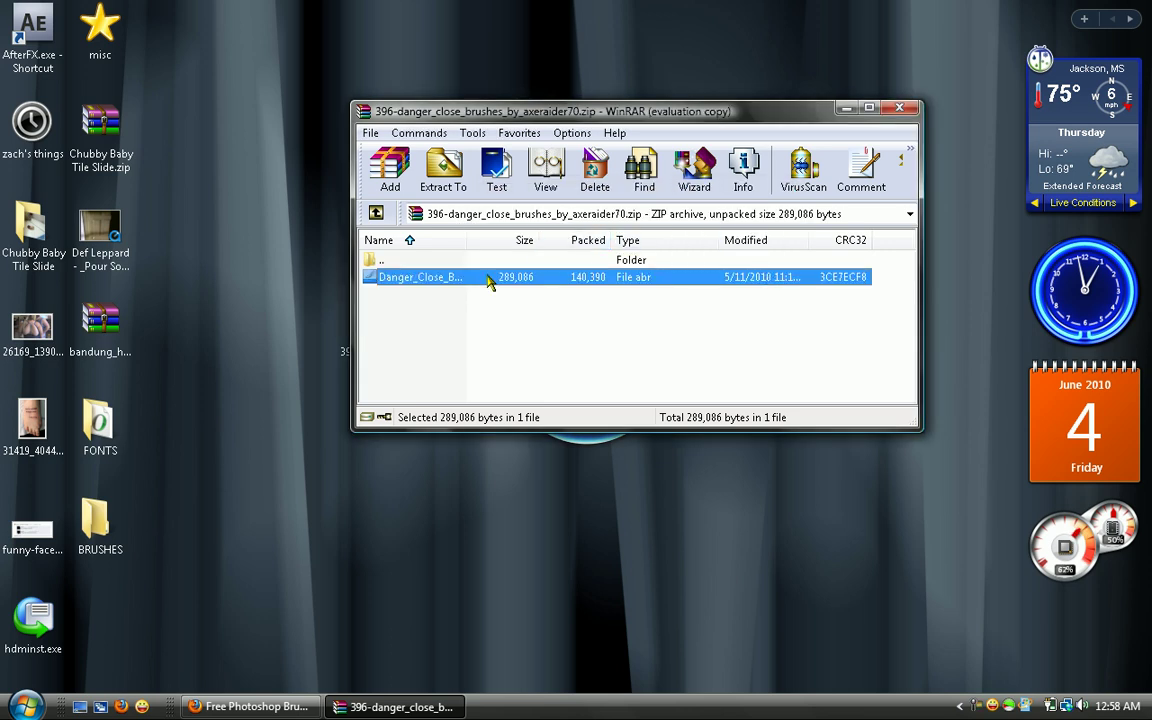
{"action": "left_click", "coordinate": [443, 170]}
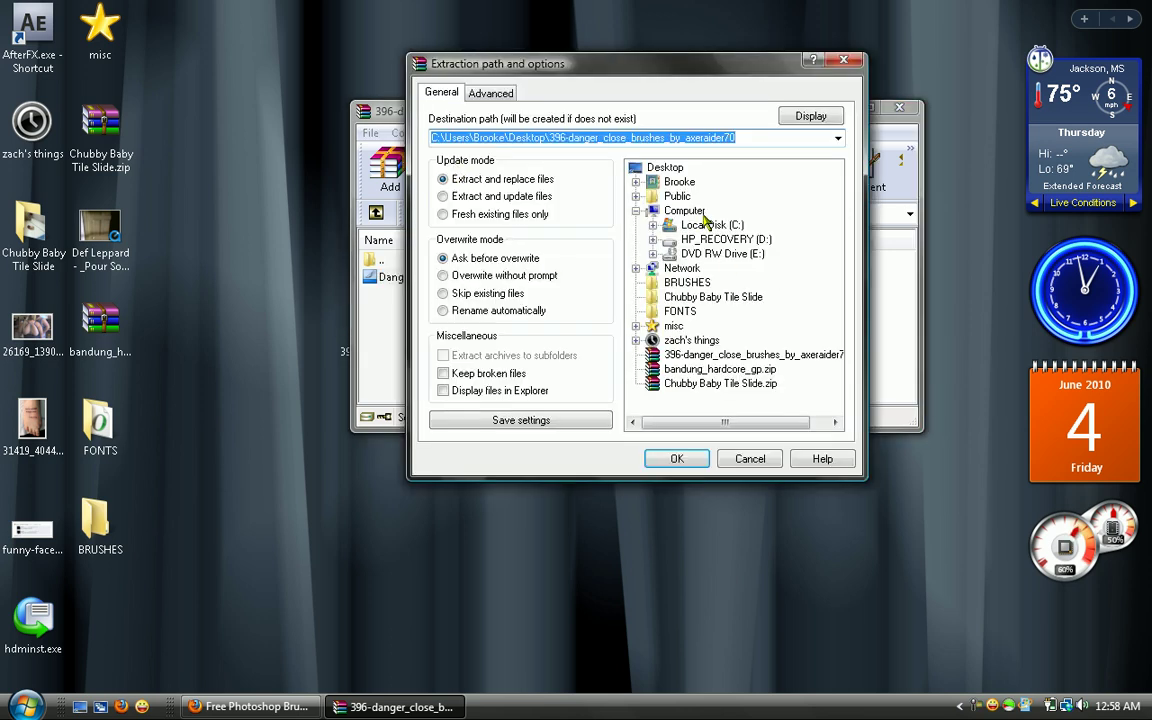
{"action": "left_click", "coordinate": [688, 283]}
{"action": "left_click", "coordinate": [677, 458]}
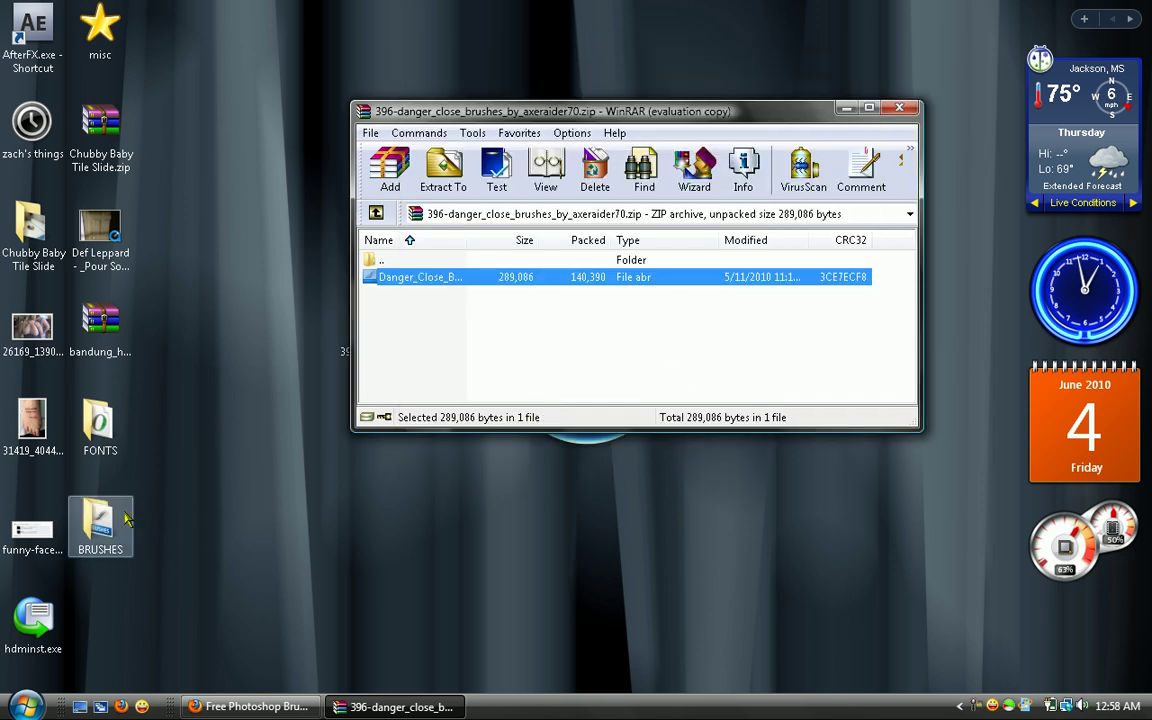
{"action": "left_click", "coordinate": [899, 107]}
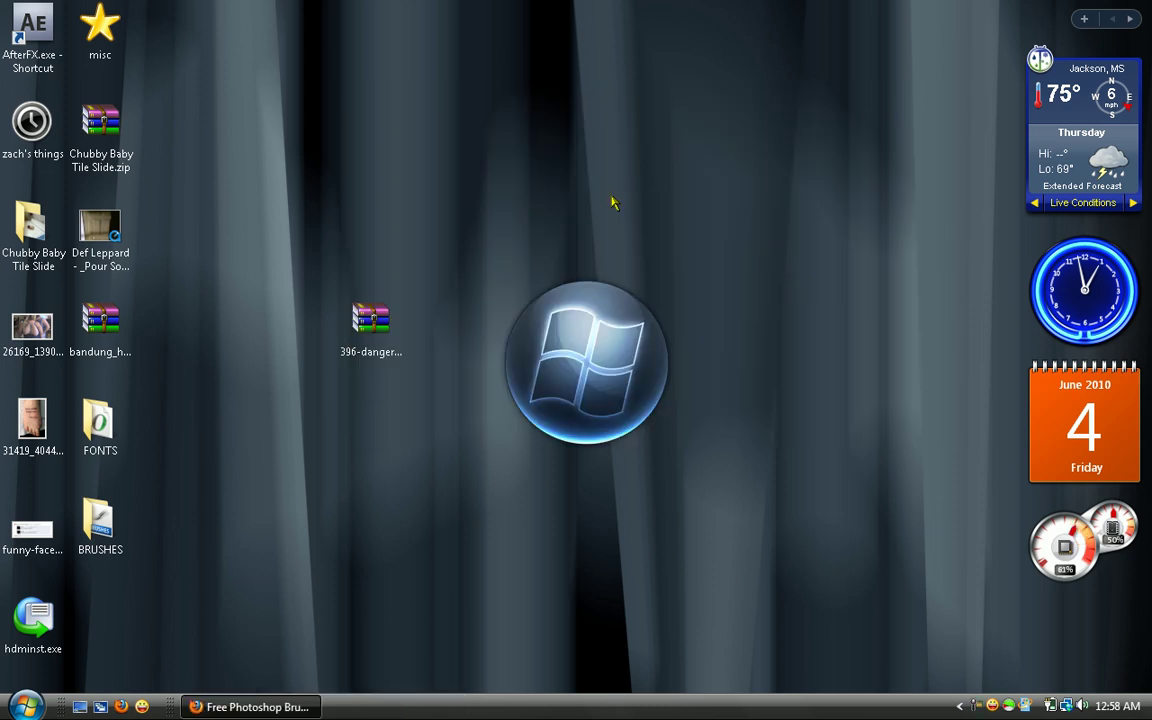
Move the zip beside misc, then open Computer through the Control Panel window.
{"action": "left_click_drag", "start_coordinate": [370, 322], "coordinate": [188, 57]}
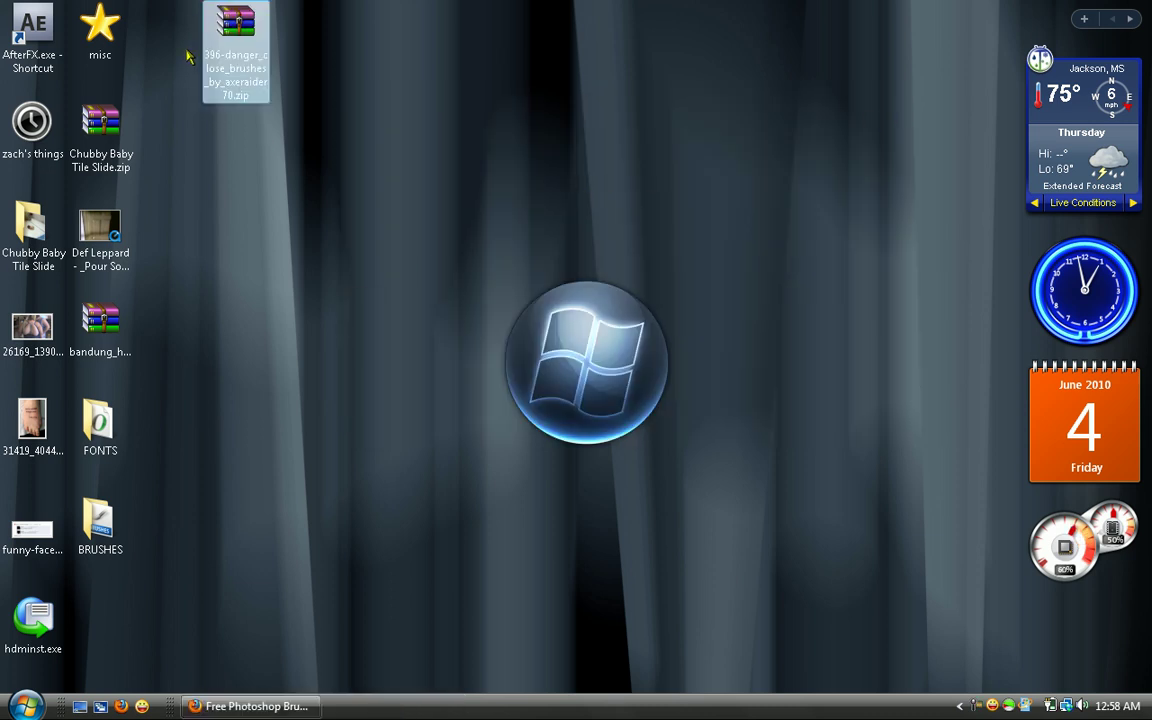
{"action": "left_click", "coordinate": [255, 275]}
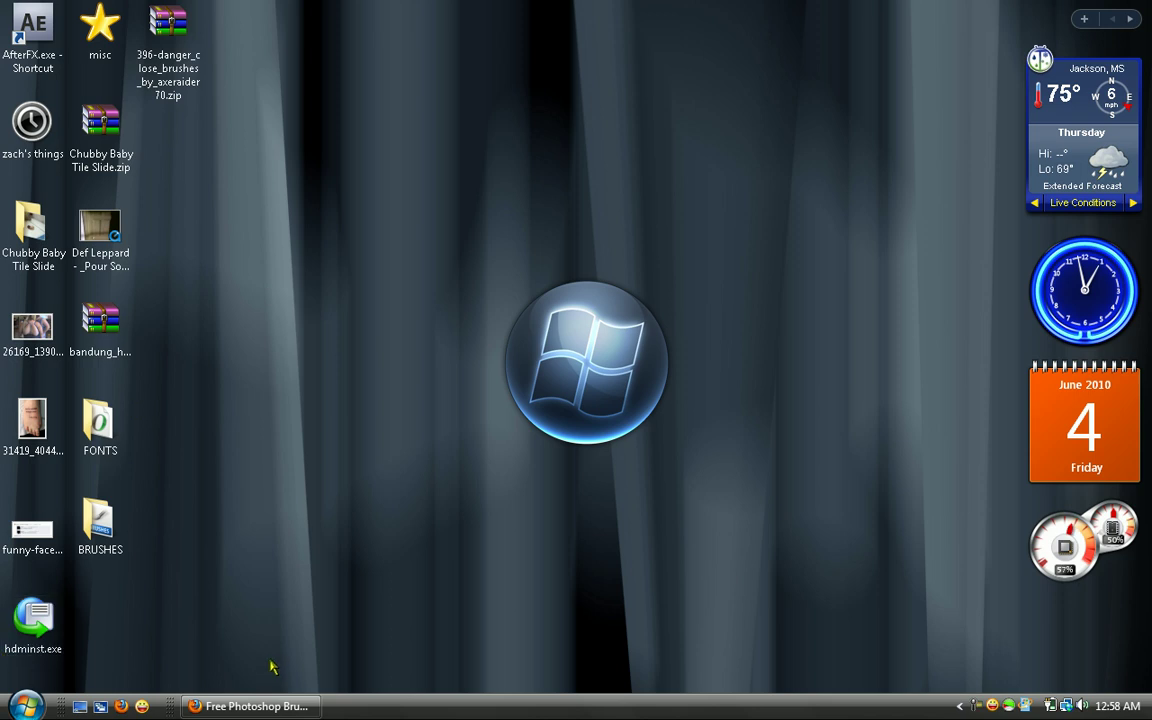
{"action": "left_click", "coordinate": [25, 706]}
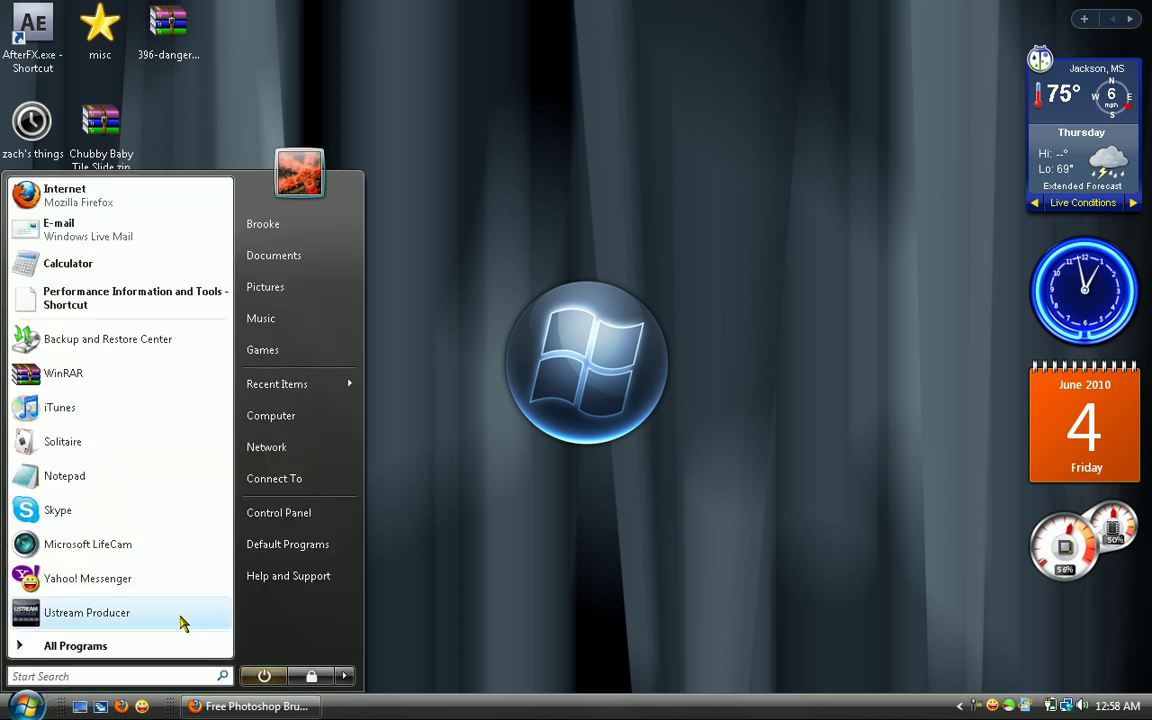
{"action": "left_click", "coordinate": [325, 527]}
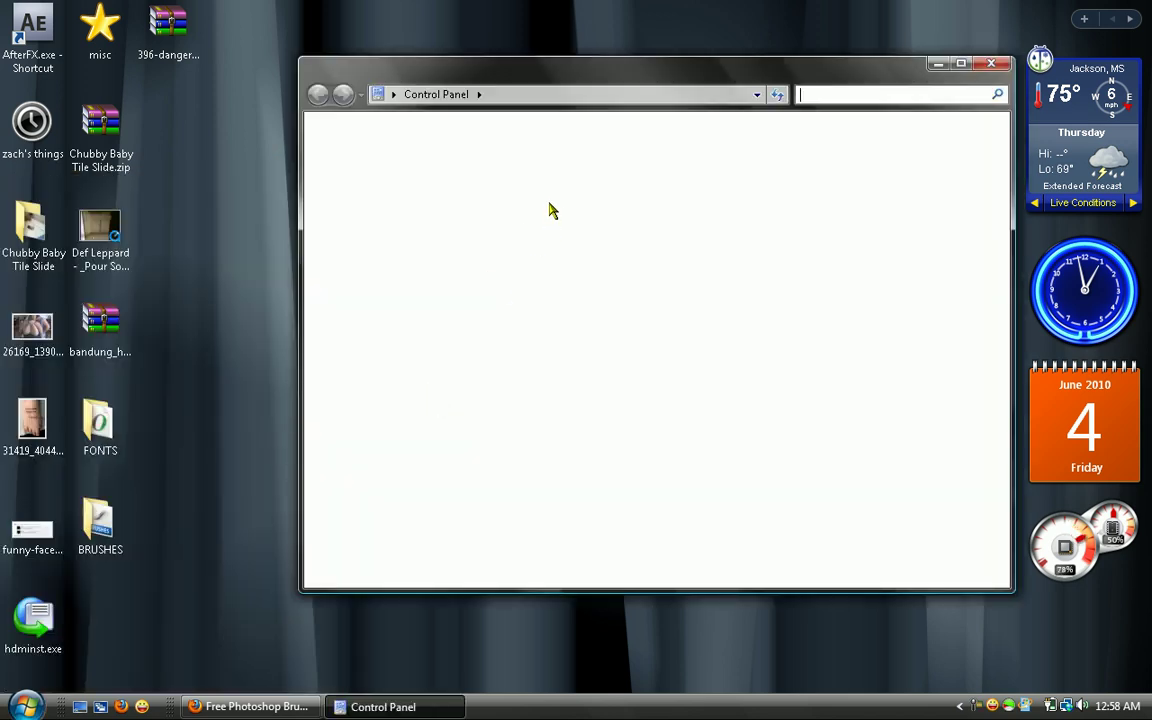
{"action": "left_click", "coordinate": [394, 96]}
{"action": "left_click", "coordinate": [420, 182]}
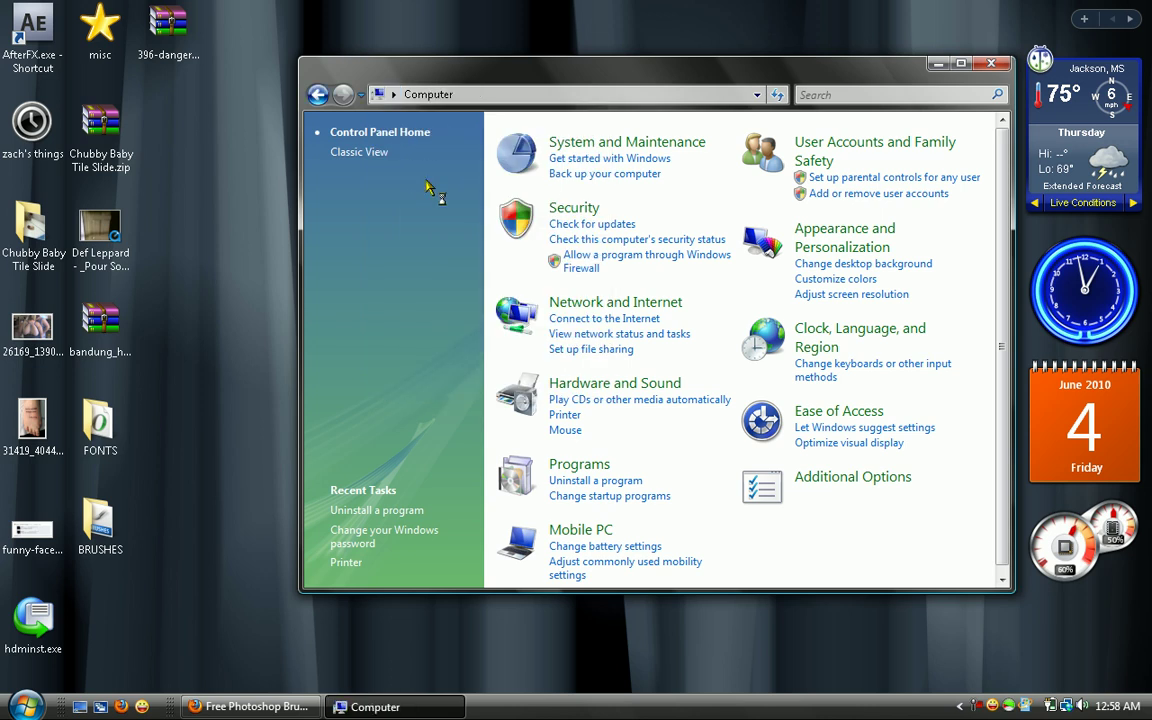
Browse to C: > Program Files > Adobe > Adobe Photoshop CS4.
{"action": "double_click", "coordinate": [568, 205]}
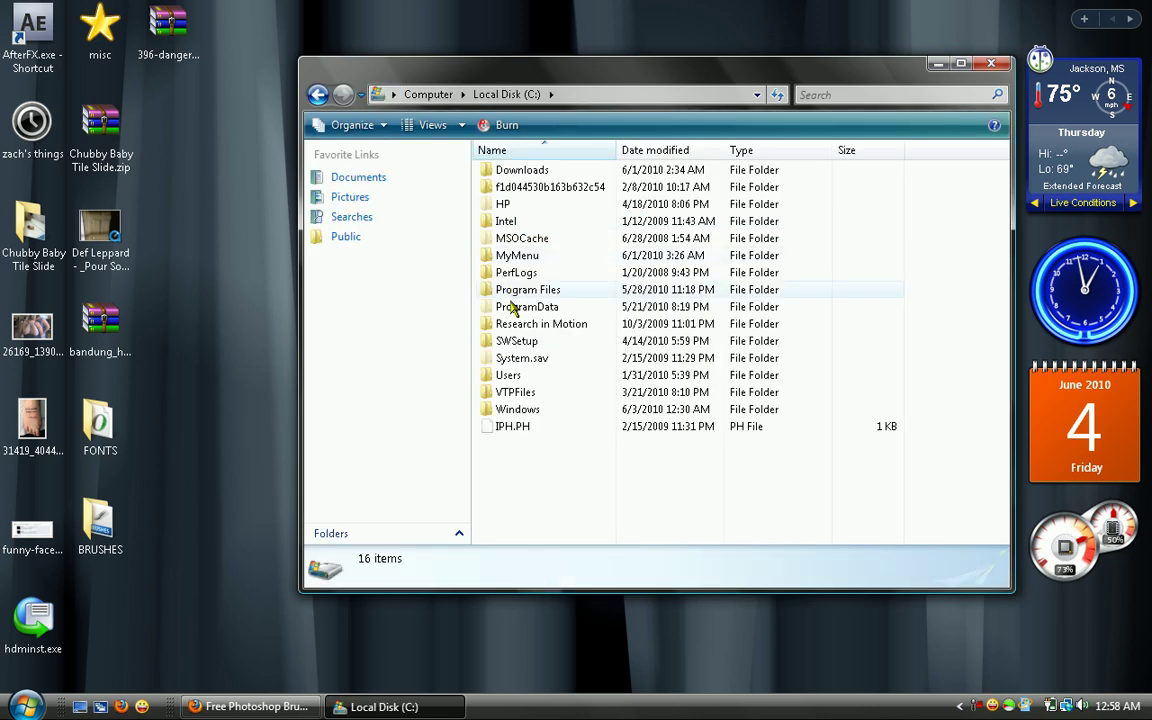
{"action": "double_click", "coordinate": [527, 290]}
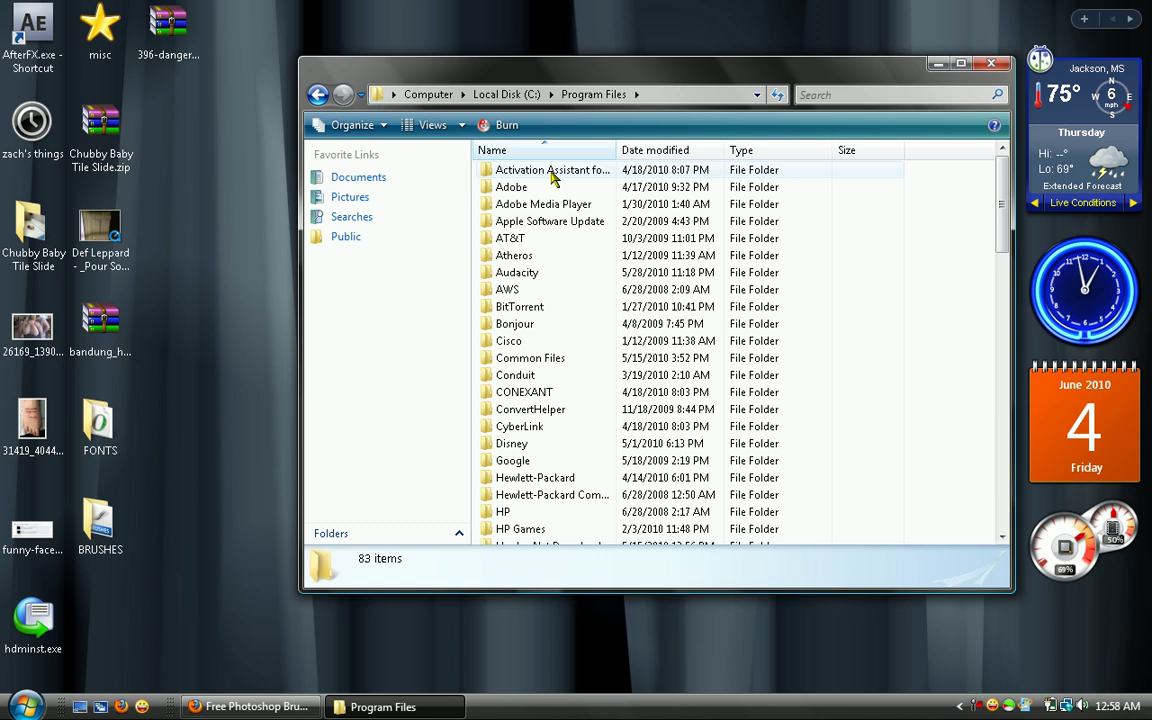
{"action": "double_click", "coordinate": [548, 188]}
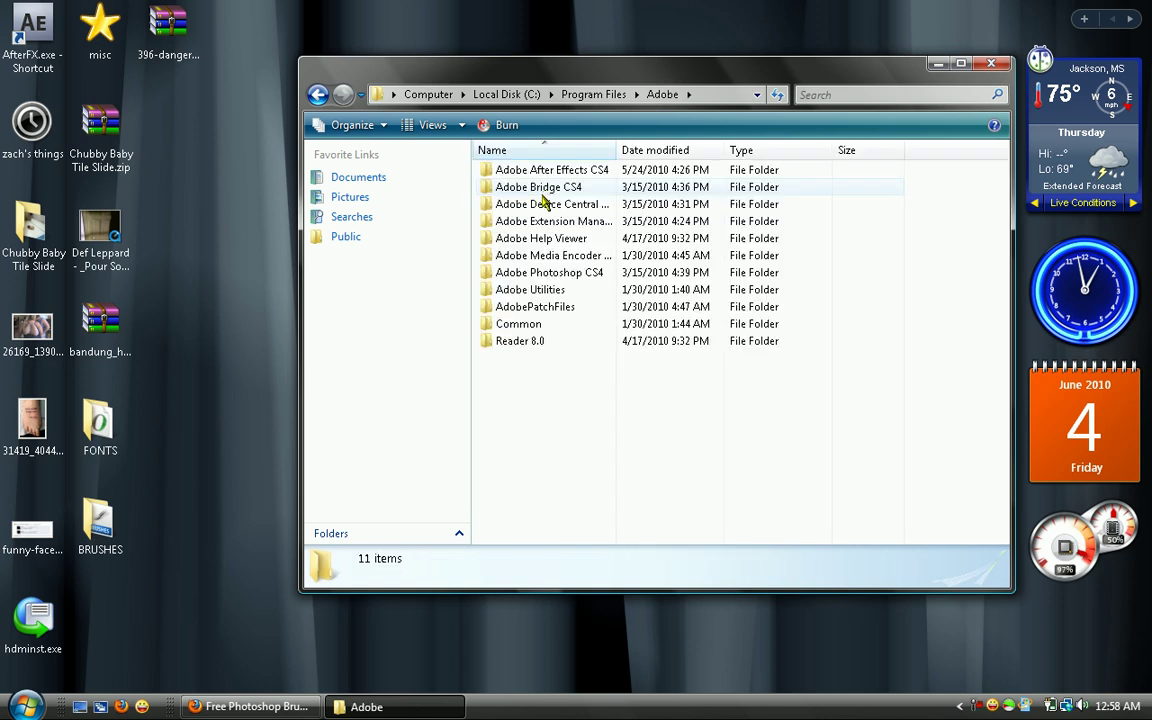
{"action": "double_click", "coordinate": [556, 274]}
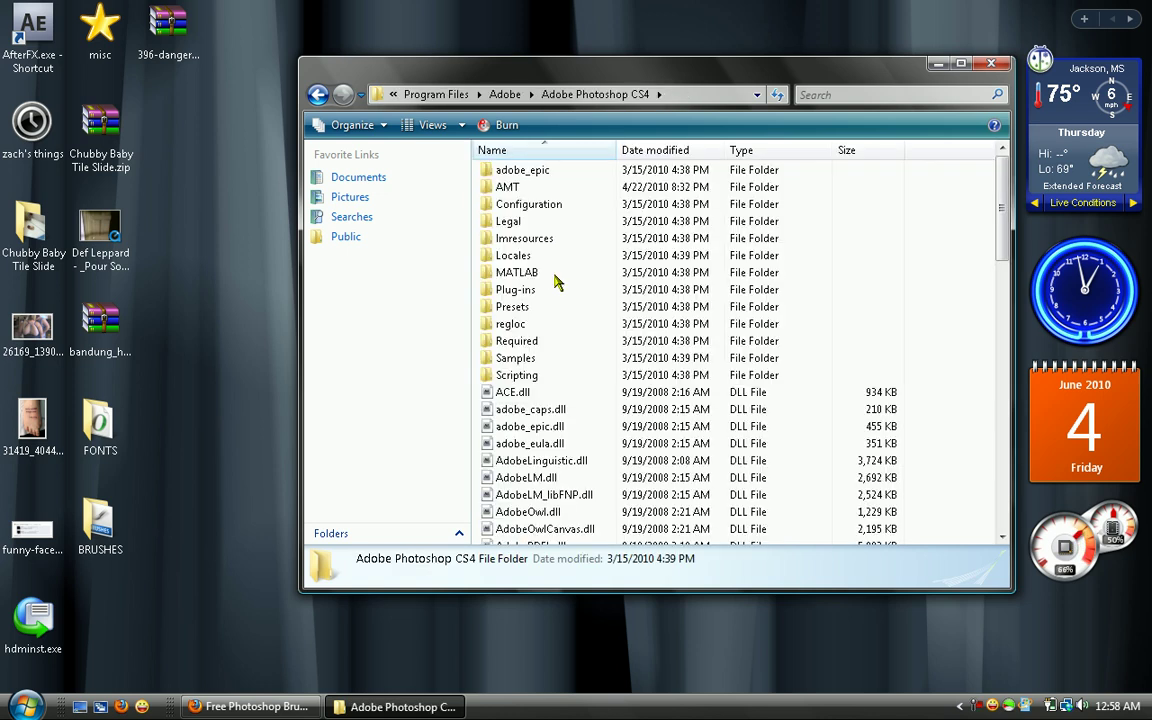
{"action": "scroll", "coordinate": [556, 284], "scroll_direction": "down", "scroll_amount": 12}
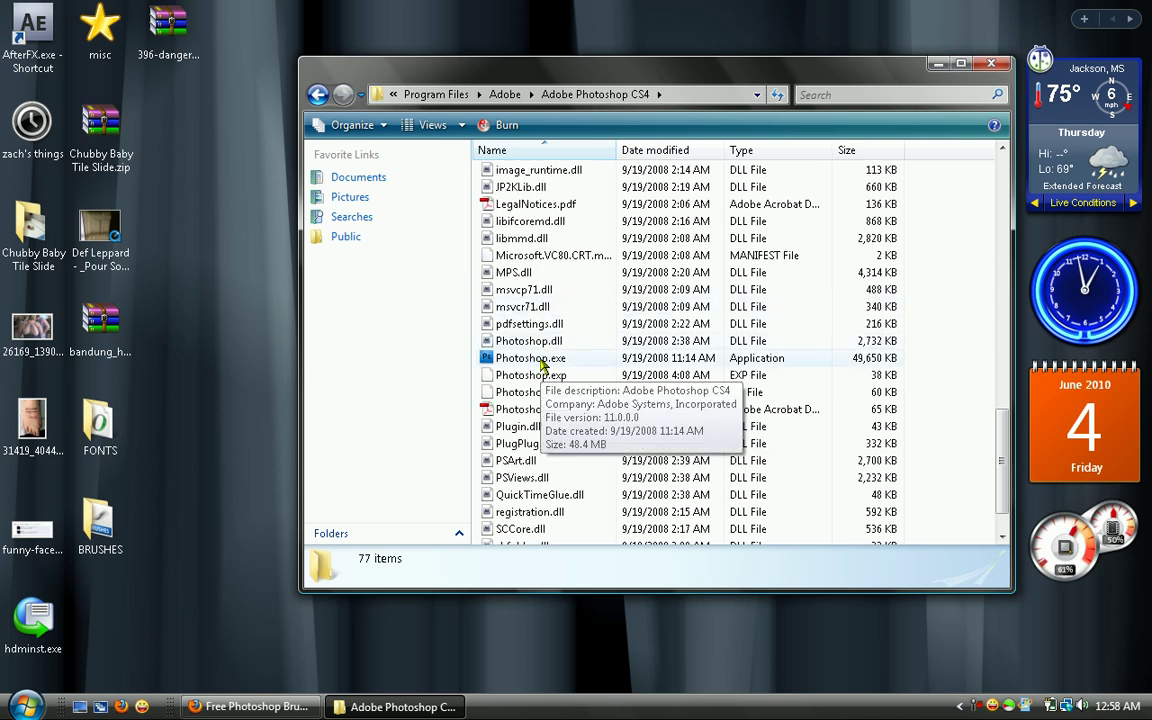
Put a Photoshop.exe shortcut on the desktop, launch Photoshop from it, and close the folder.
{"action": "right_click", "coordinate": [546, 367]}
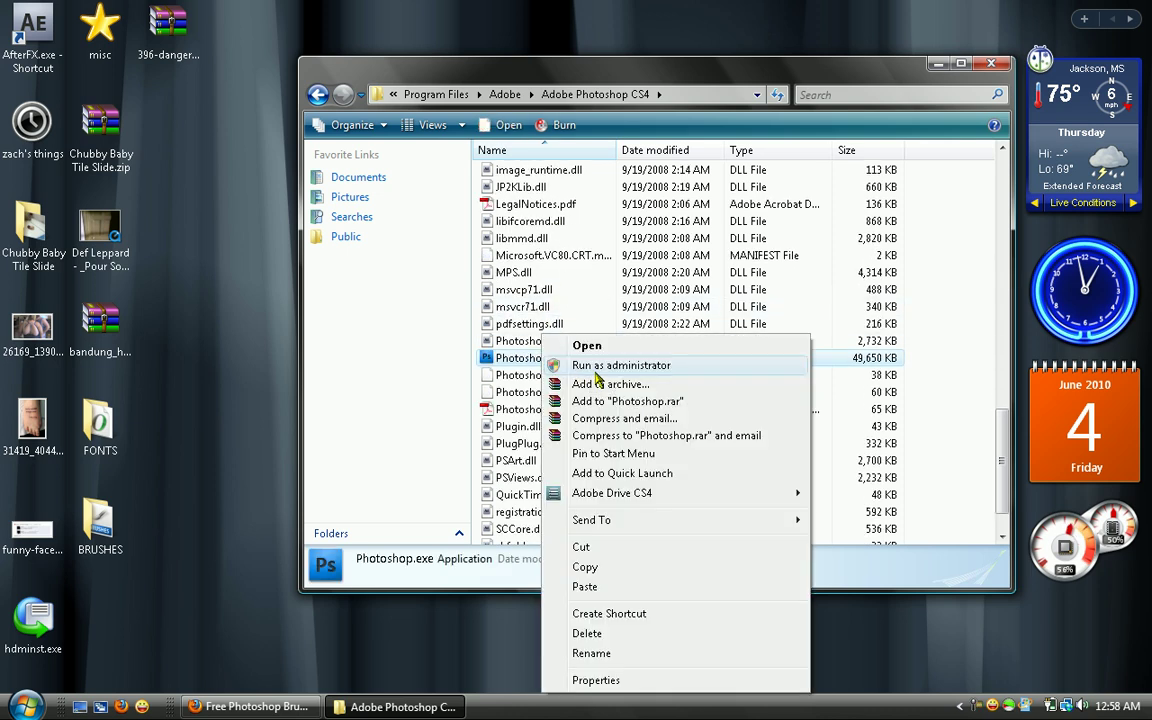
{"action": "left_click", "coordinate": [615, 613]}
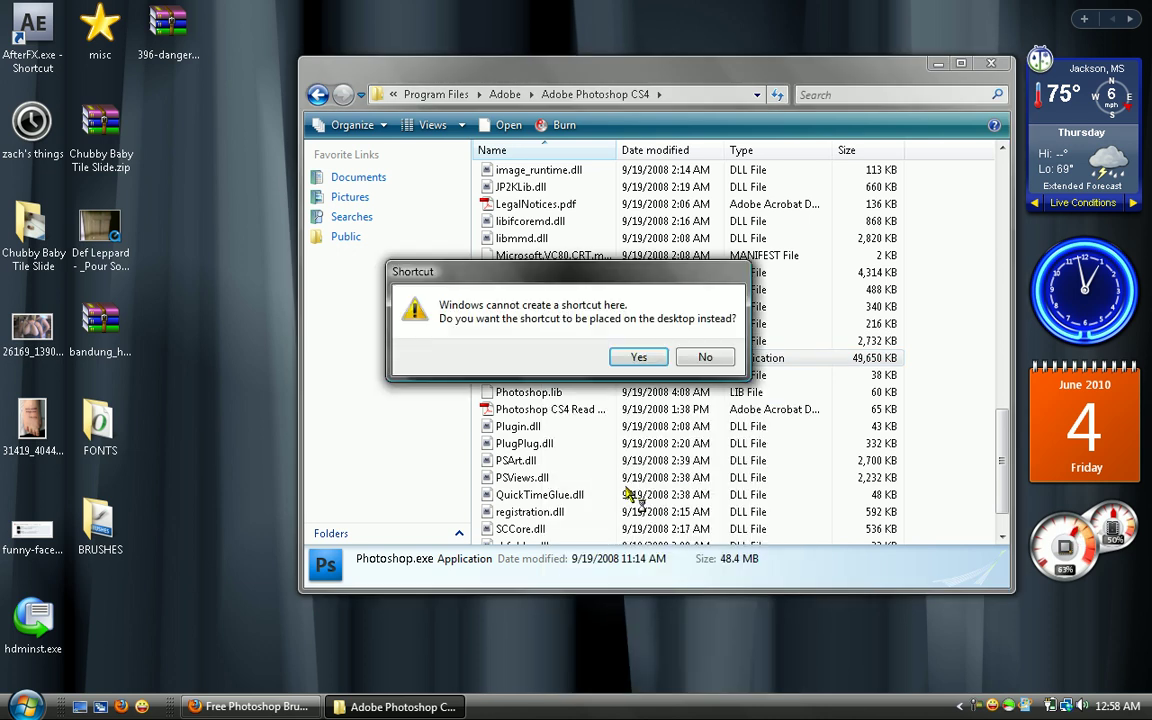
{"action": "left_click", "coordinate": [638, 355]}
{"action": "double_click", "coordinate": [100, 625]}
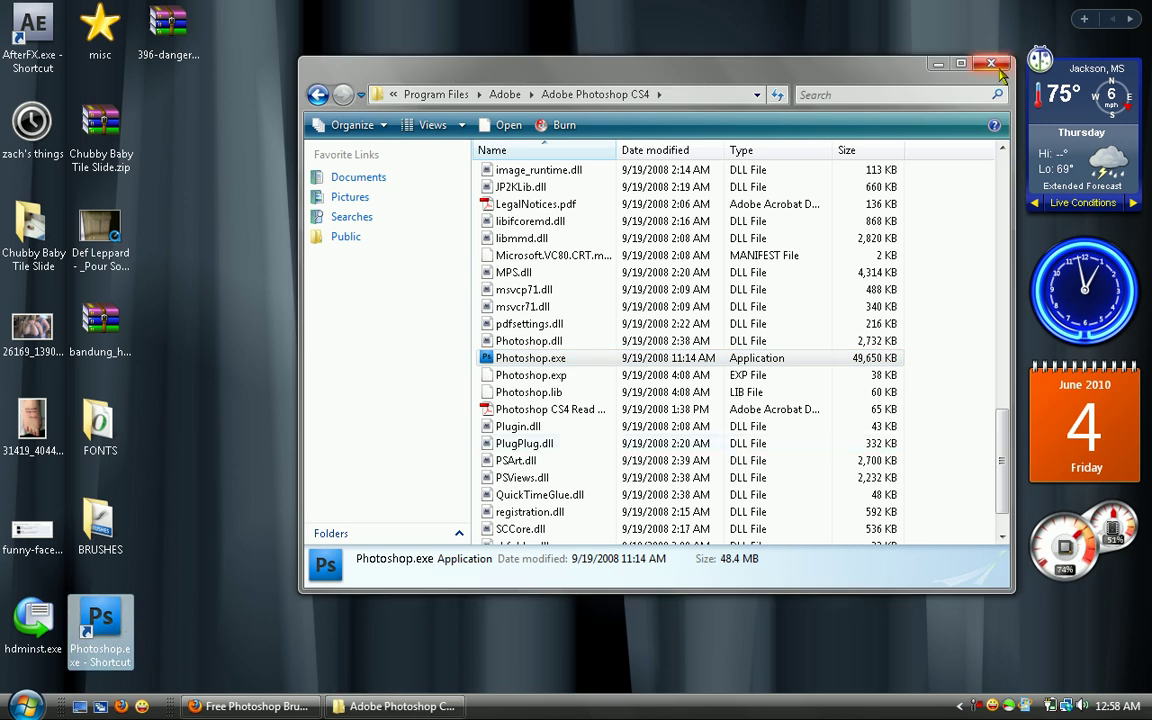
{"action": "key", "text": "alt+F4"}
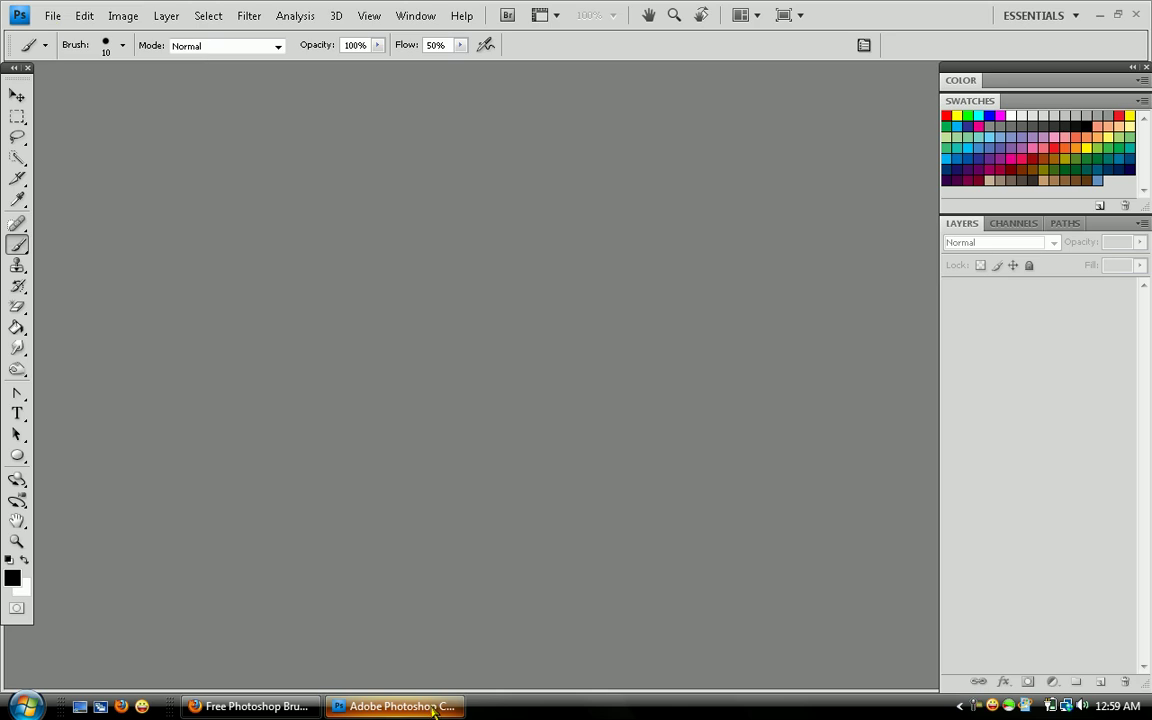
Create a new 650 × 850 px document at 72 ppi with a white background.
{"action": "left_click", "coordinate": [47, 17]}
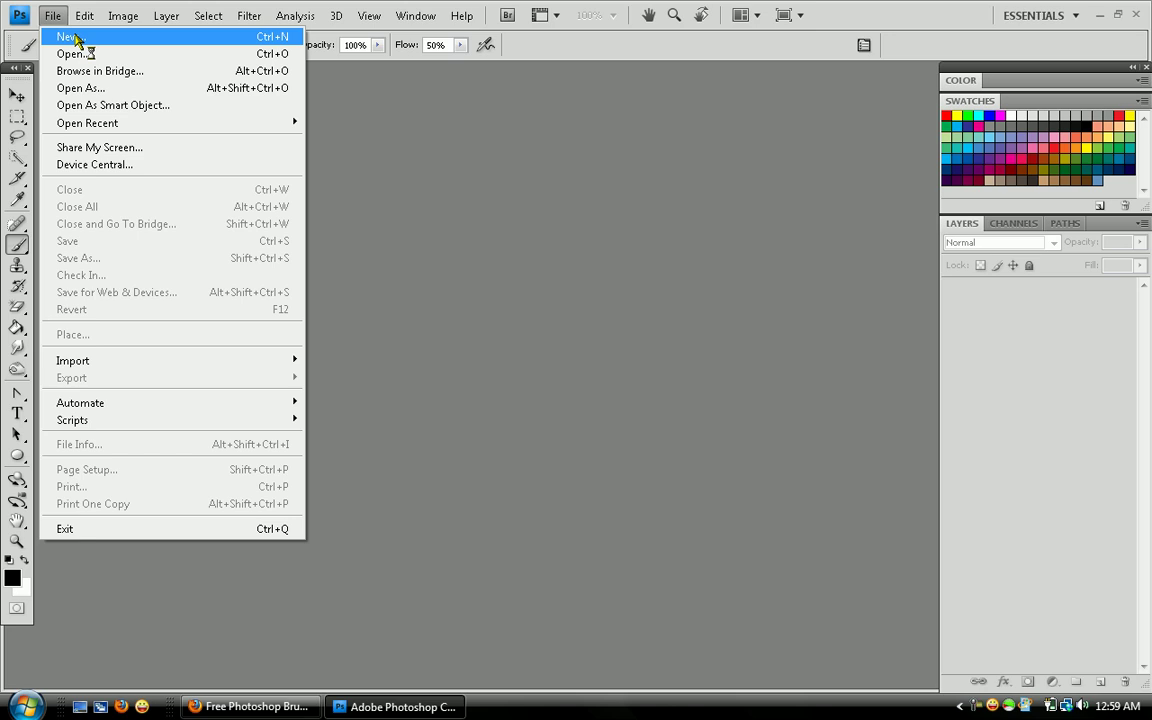
{"action": "left_click", "coordinate": [75, 37]}
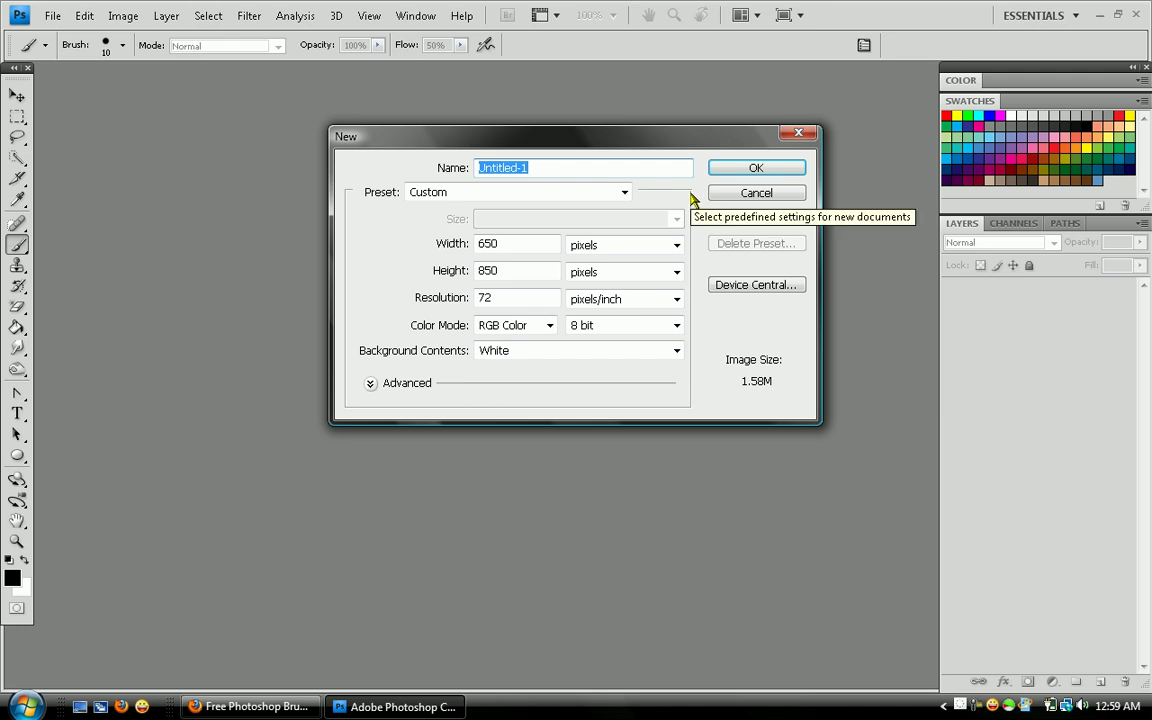
{"action": "left_click", "coordinate": [740, 168]}
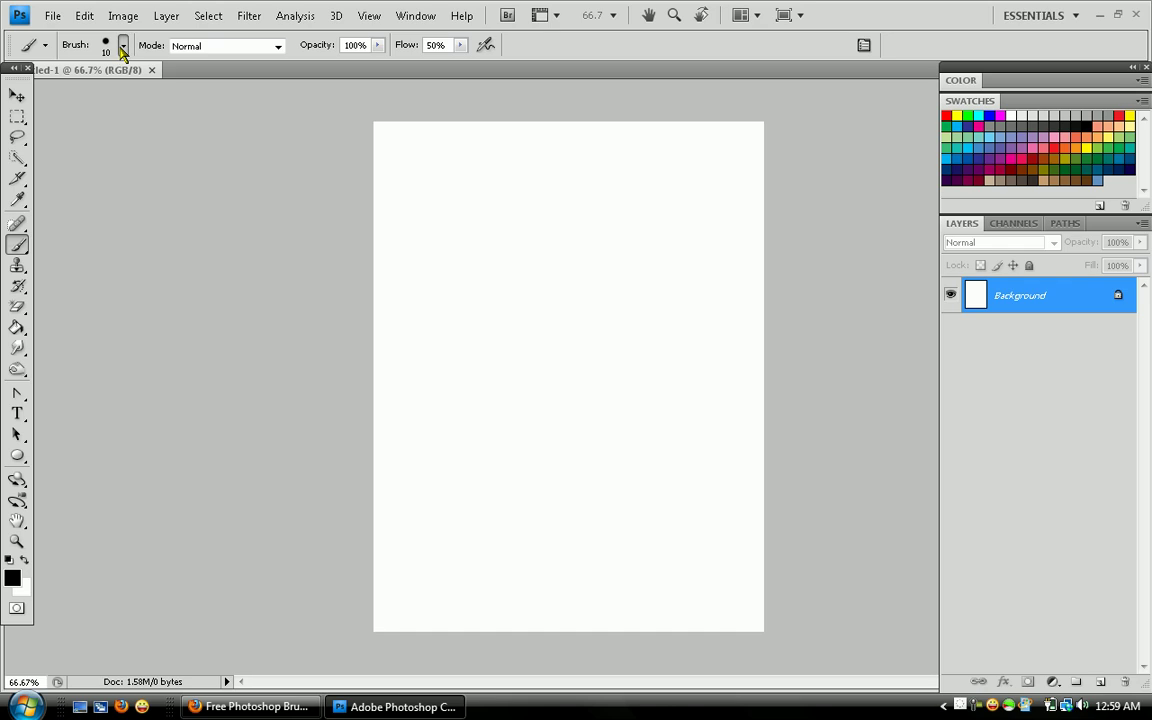
Load the Danger Close .abr file from Desktop > BRUSHES into the brush presets.
{"action": "left_click", "coordinate": [122, 46]}
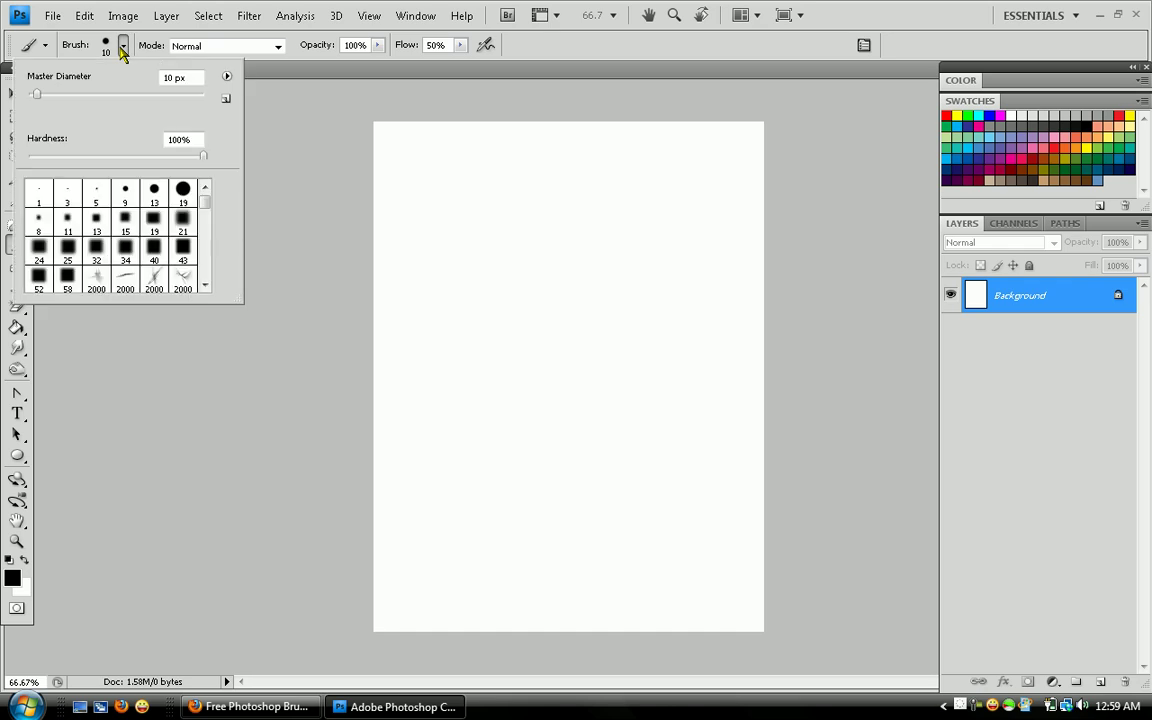
{"action": "left_click", "coordinate": [227, 78]}
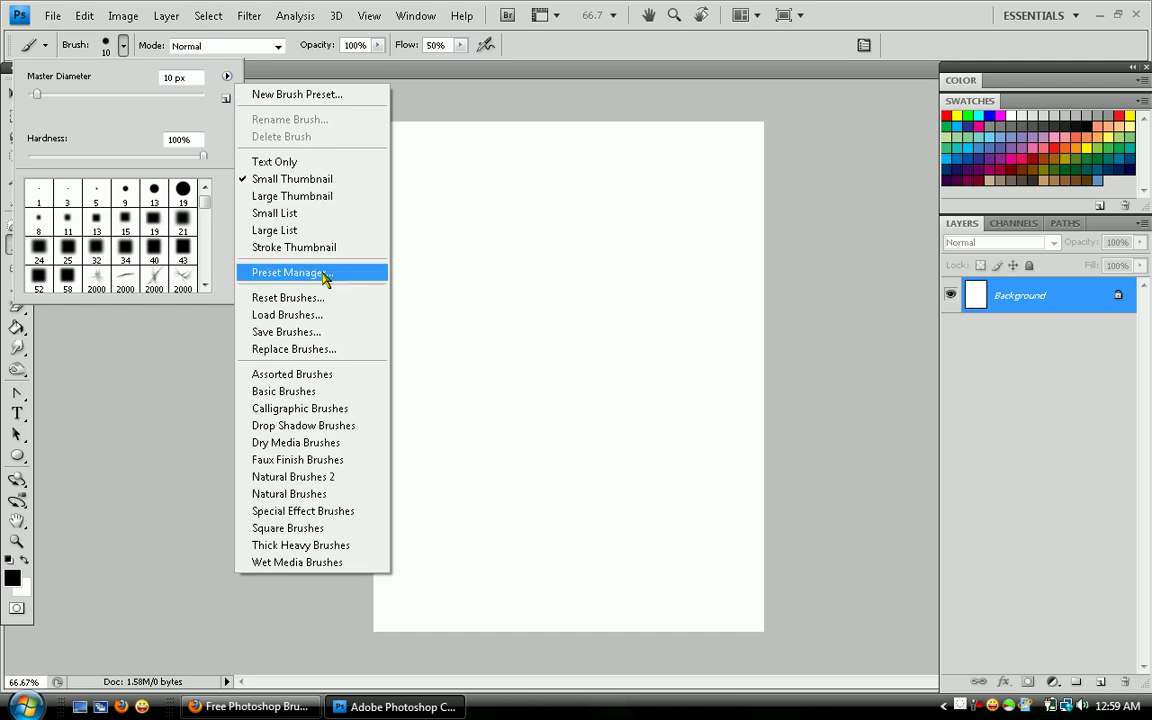
{"action": "left_click", "coordinate": [322, 316]}
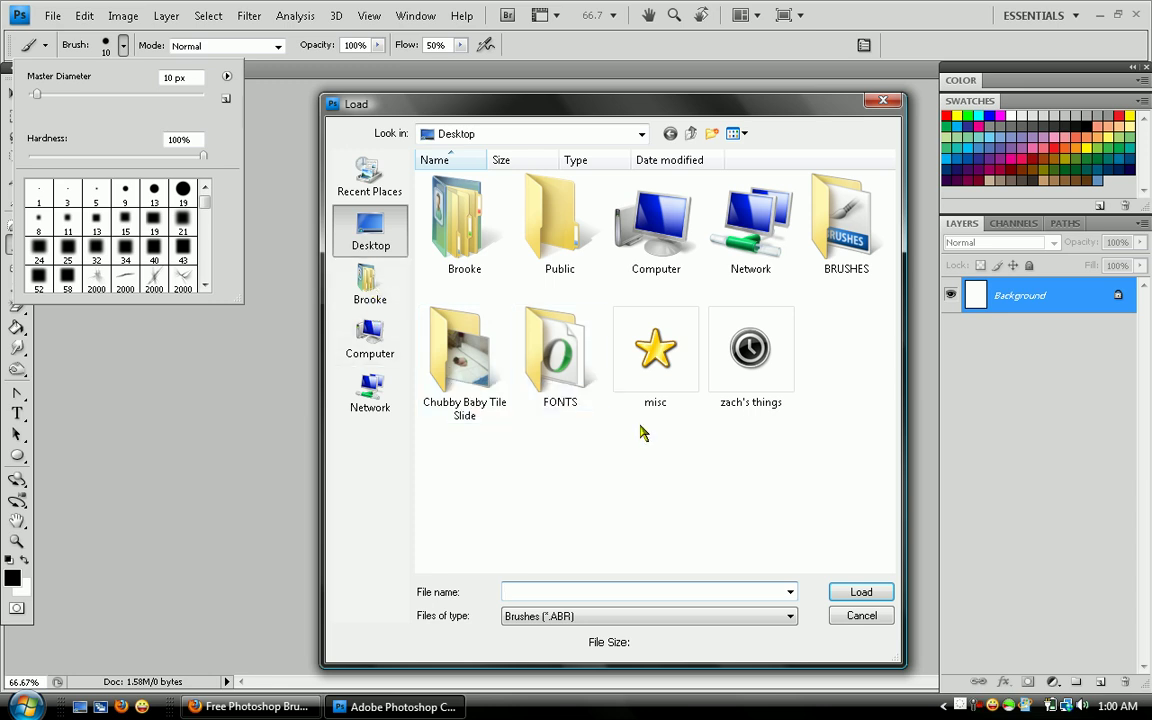
{"action": "double_click", "coordinate": [847, 250]}
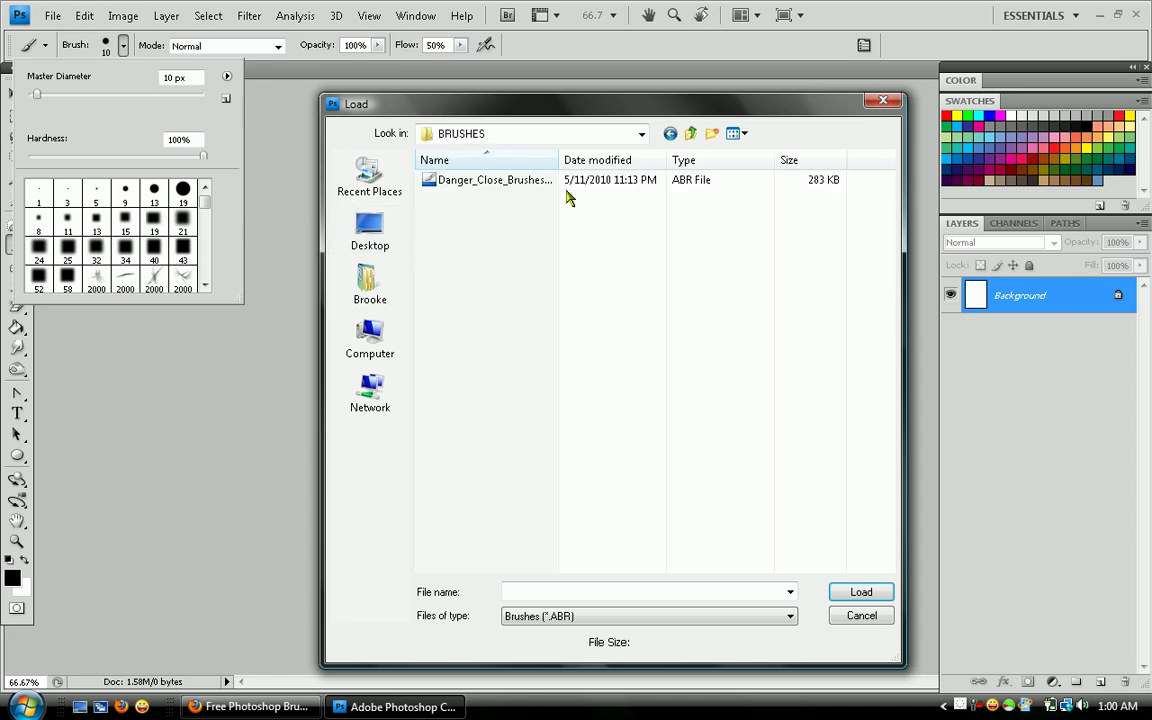
{"action": "double_click", "coordinate": [530, 184]}
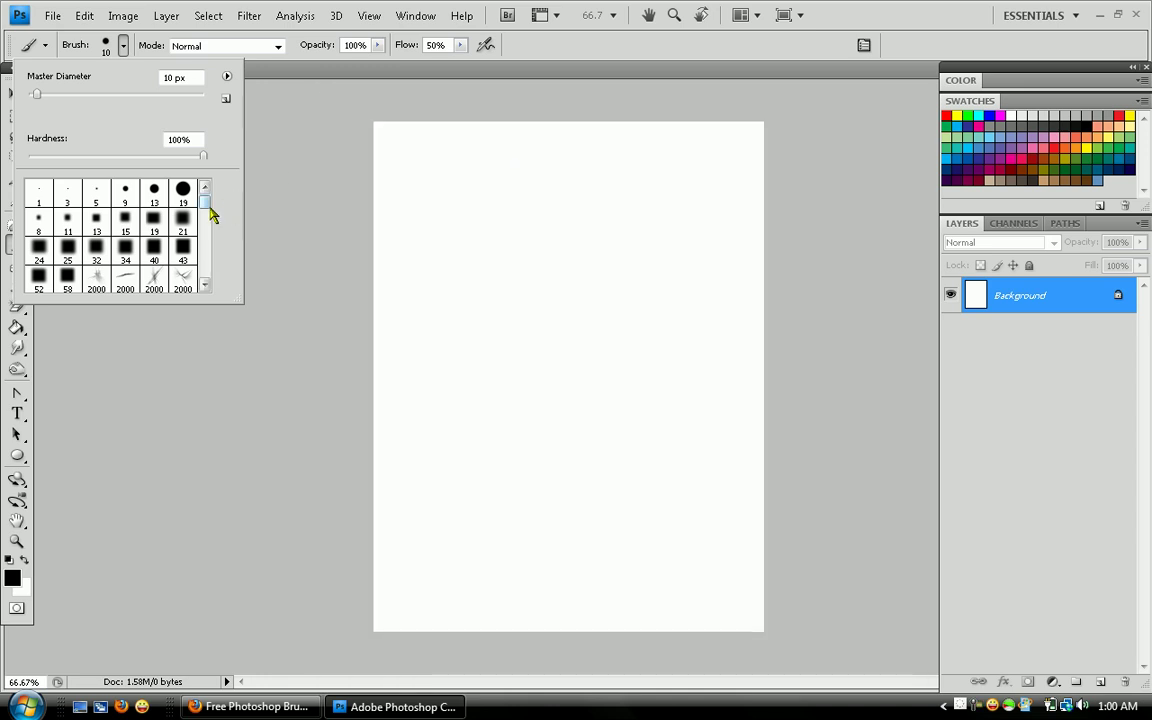
Choose the 446 px ring brush and paint overlapping rings across the upper canvas.
{"action": "scroll", "coordinate": [200, 250], "scroll_direction": "down", "scroll_amount": 2}
{"action": "scroll", "coordinate": [201, 265], "scroll_direction": "down", "scroll_amount": 5}
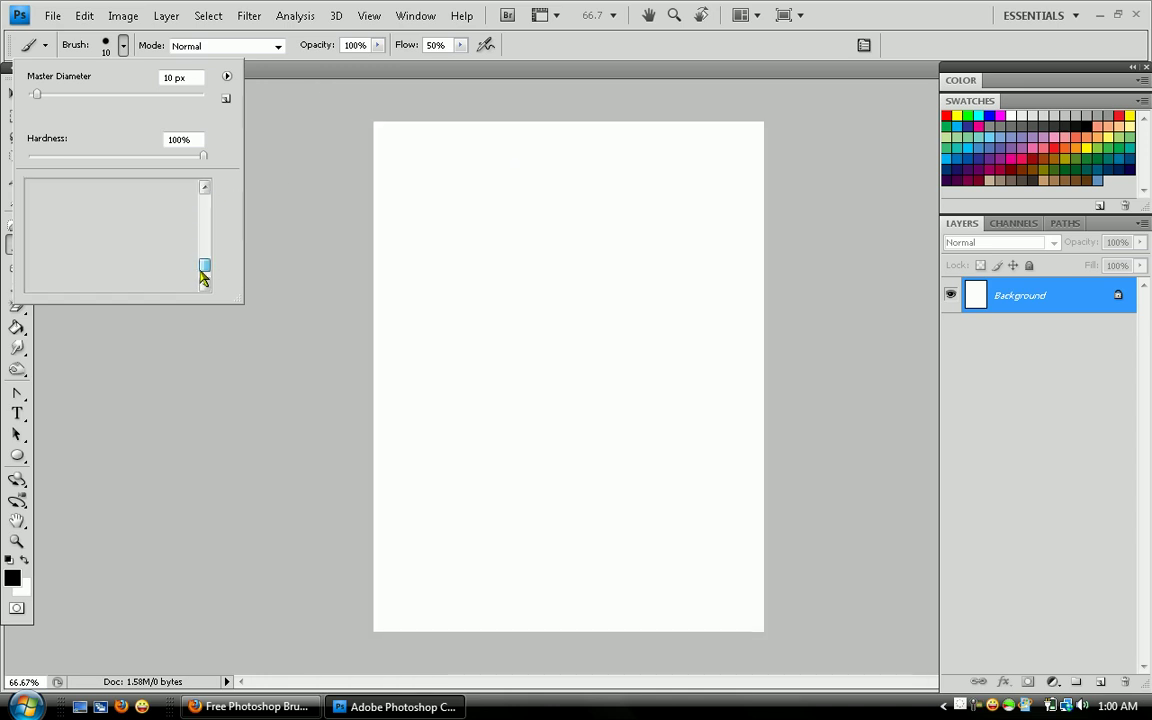
{"action": "scroll", "coordinate": [203, 278], "scroll_direction": "down", "scroll_amount": 4}
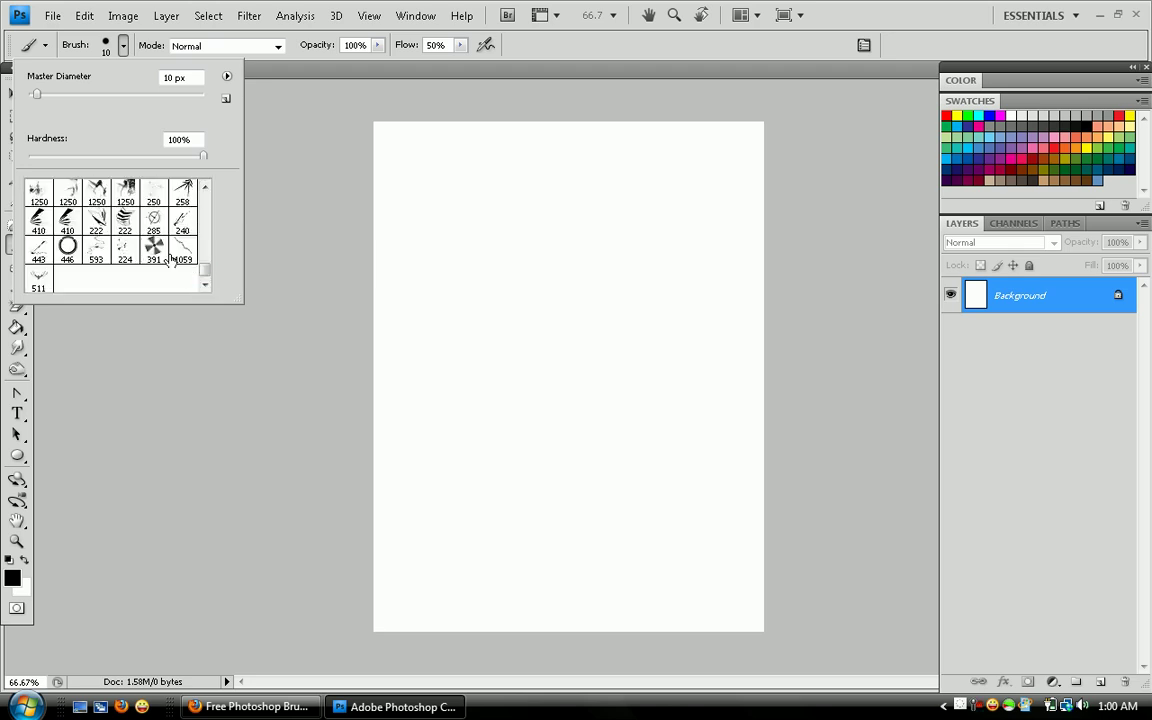
{"action": "left_click", "coordinate": [156, 252]}
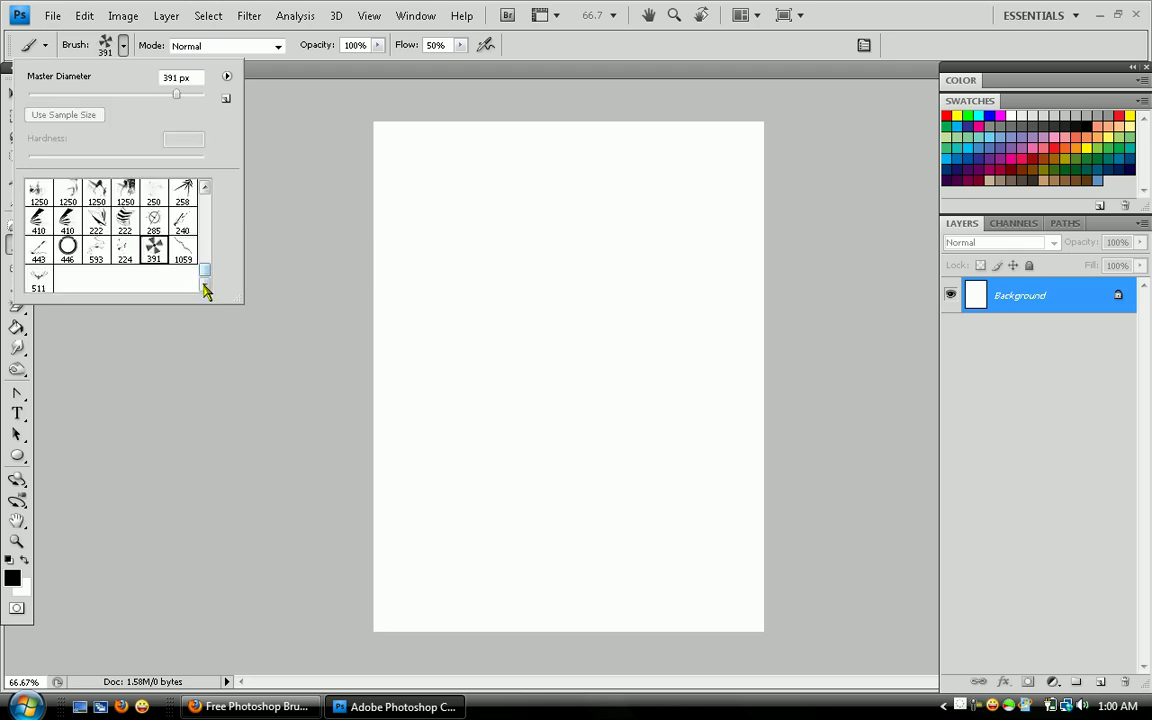
{"action": "left_click", "coordinate": [67, 247]}
{"action": "left_click", "coordinate": [481, 275]}
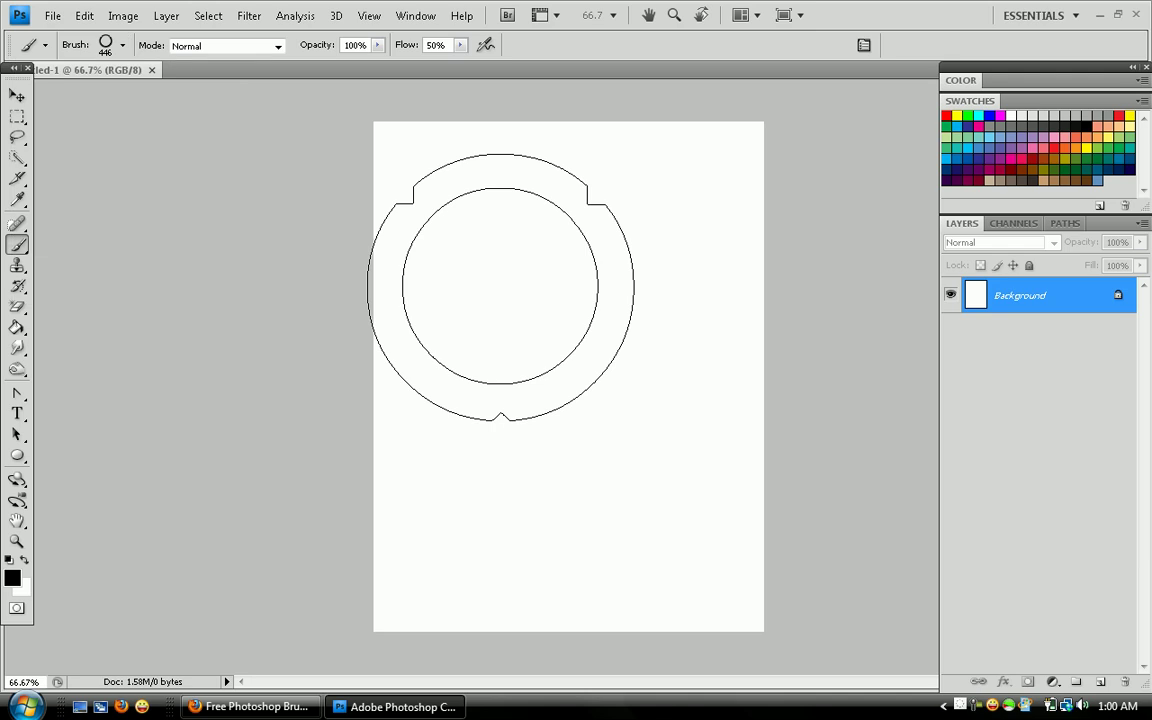
{"action": "mouse_move", "coordinate": [481, 272]}
{"action": "left_mouse_down"}
{"action": "mouse_move", "coordinate": [589, 287]}
{"action": "mouse_move", "coordinate": [525, 287]}
{"action": "left_mouse_up"}
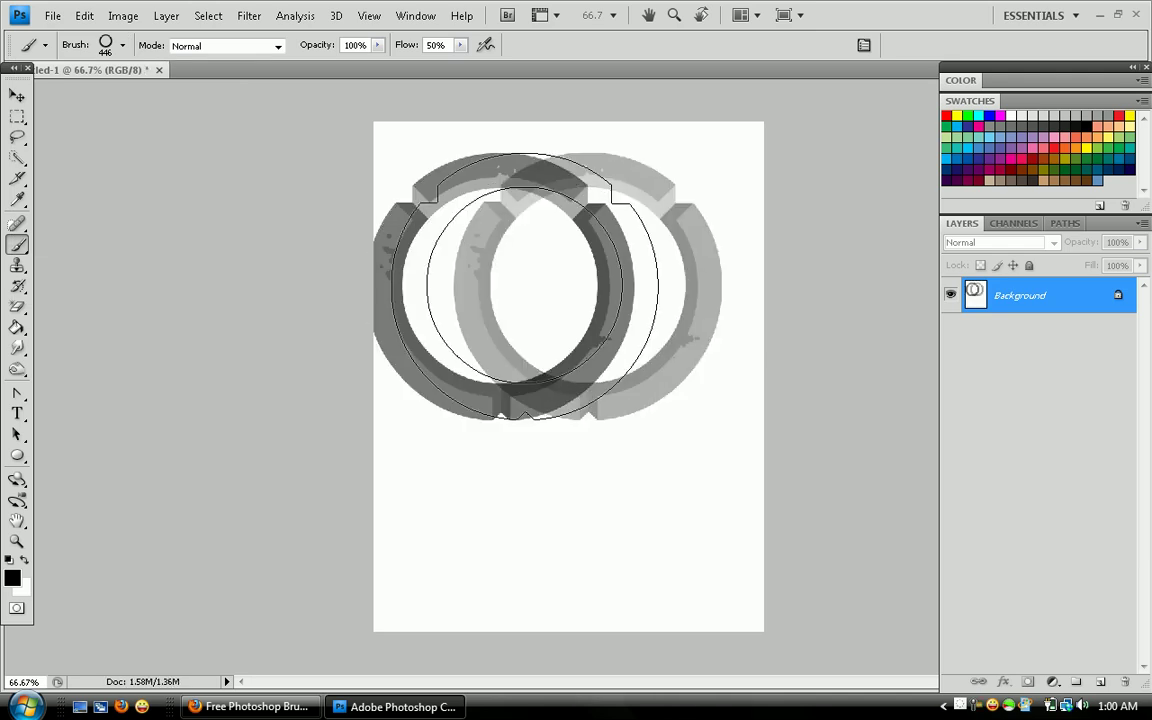
Stamp dark 391 px pinwheels on the lower canvas and over the left ring, then minimize Photoshop.
{"action": "left_click", "coordinate": [122, 45]}
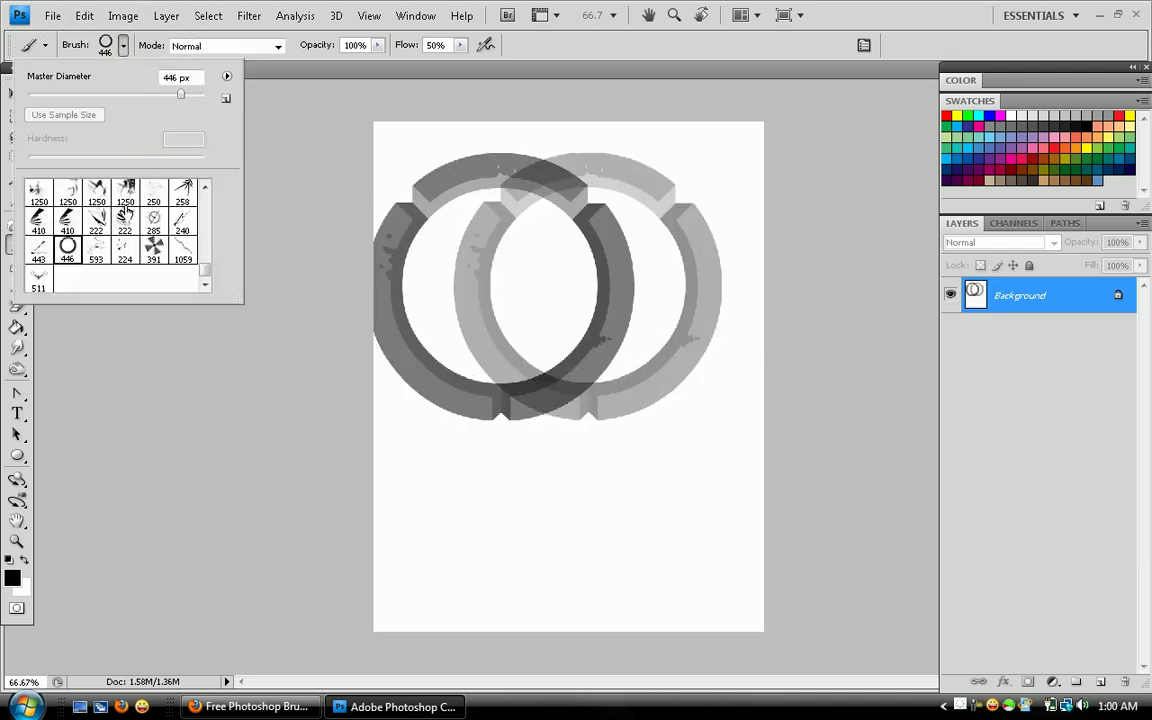
{"action": "left_click", "coordinate": [153, 250]}
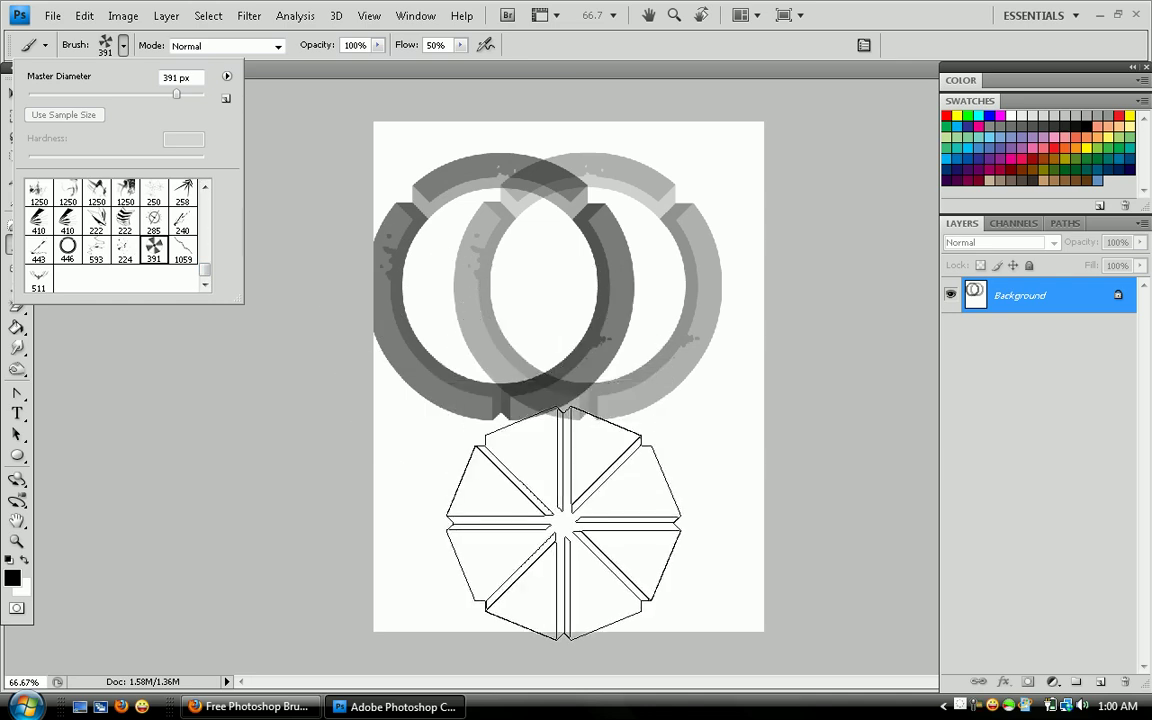
{"action": "left_click", "coordinate": [563, 520]}
{"action": "left_click", "coordinate": [563, 520]}
{"action": "left_click", "coordinate": [563, 520]}
{"action": "left_click", "coordinate": [563, 520]}
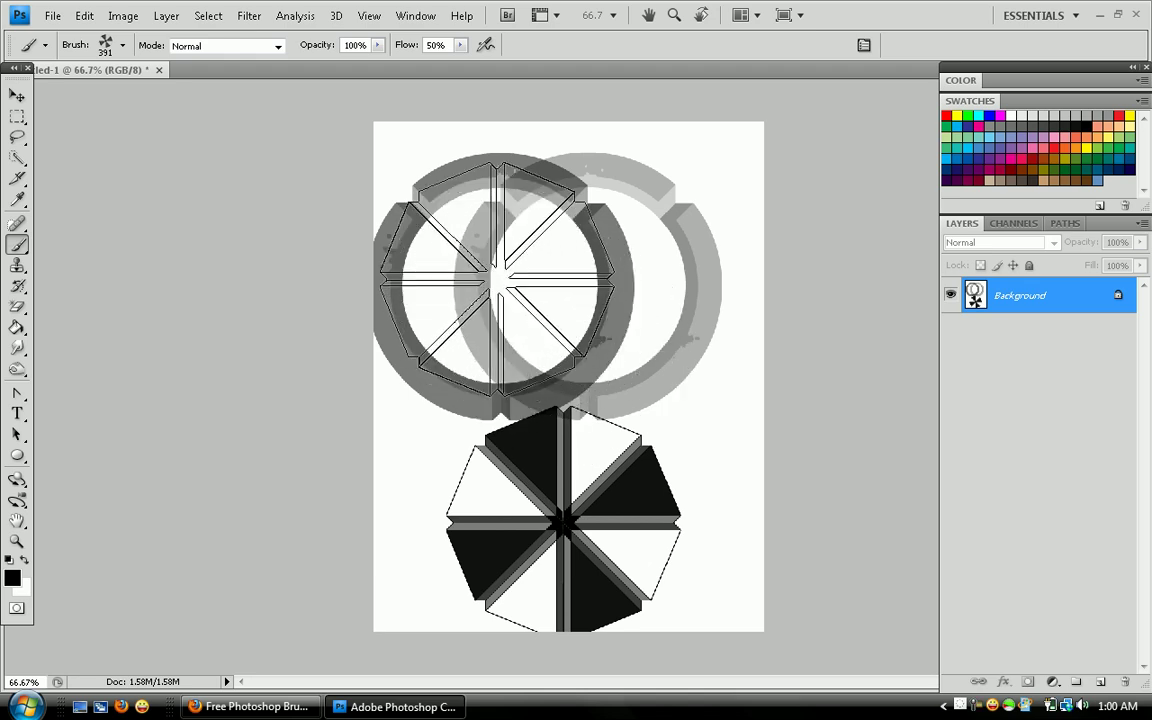
{"action": "left_click", "coordinate": [495, 288]}
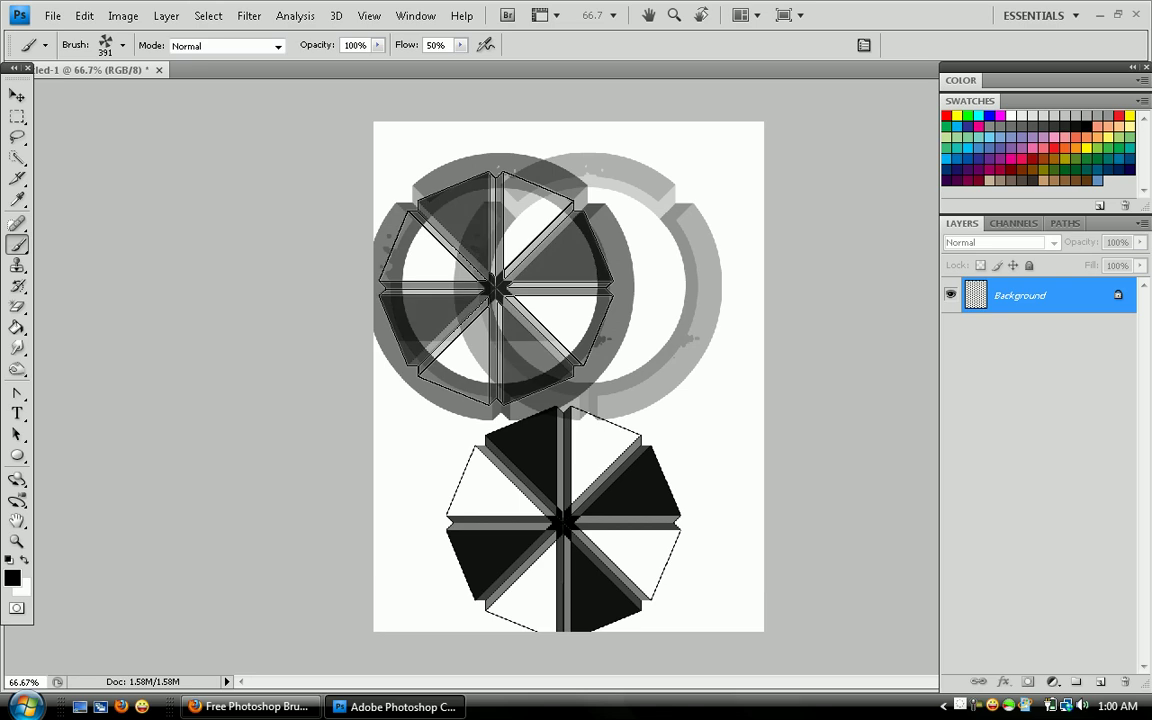
{"action": "left_click", "coordinate": [495, 288]}
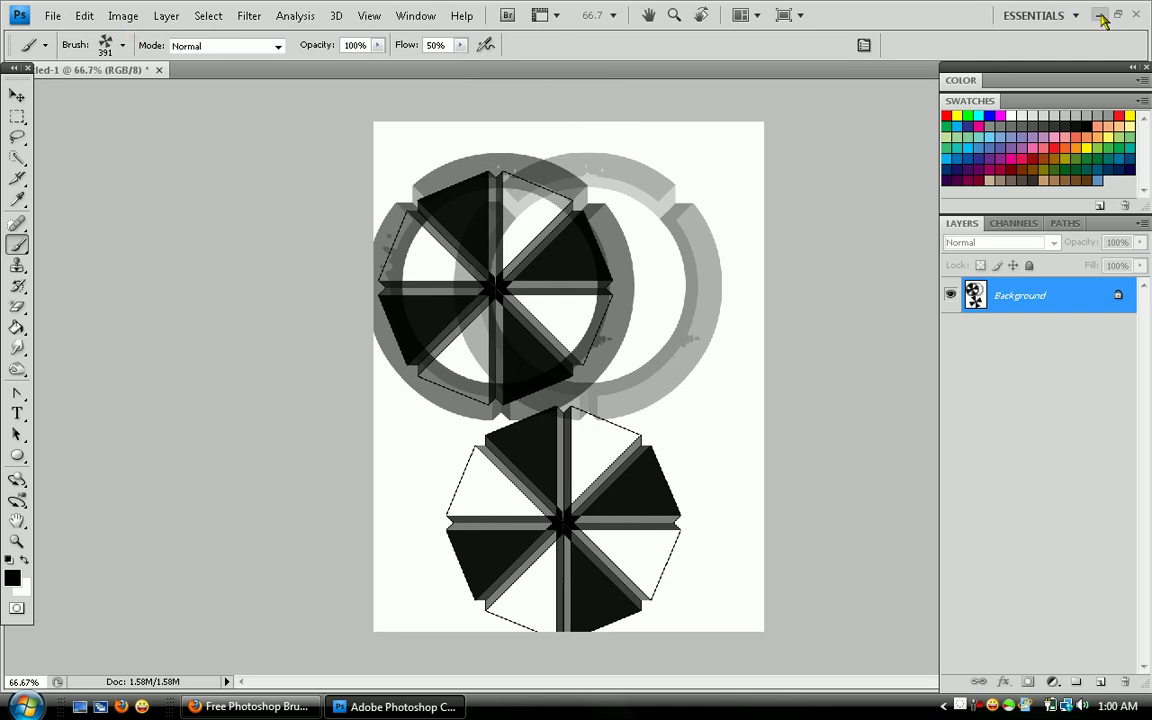
{"action": "left_click", "coordinate": [1100, 16]}
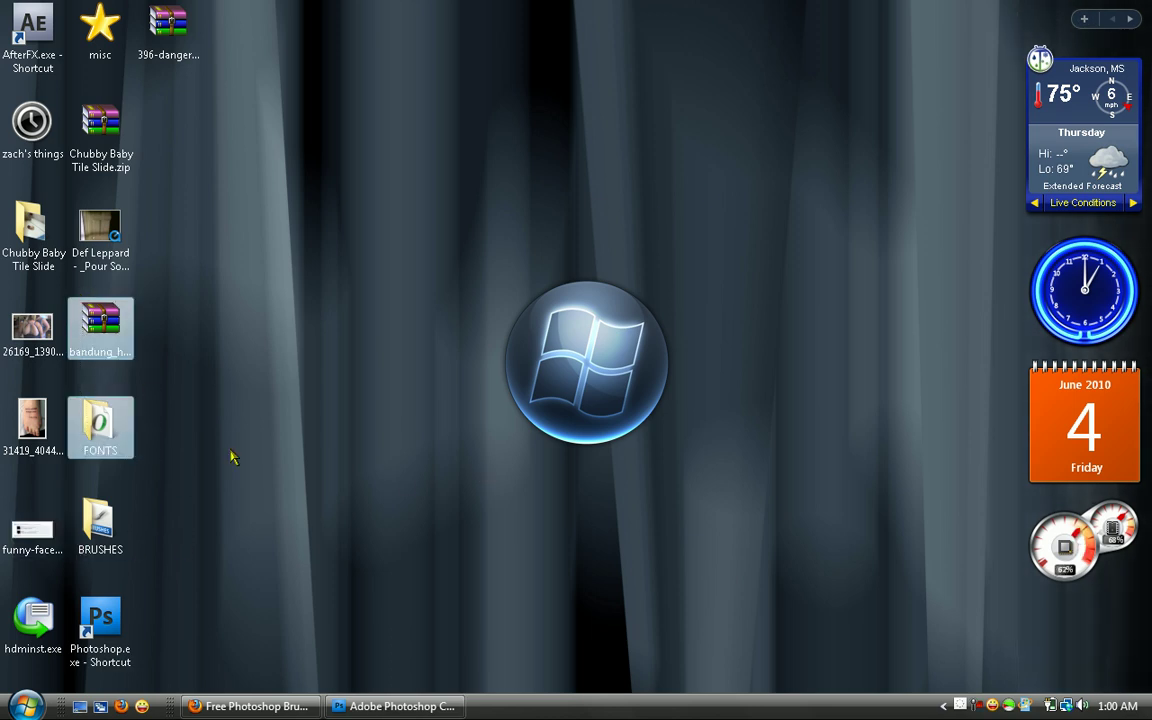
{"action": "mouse_move", "coordinate": [217, 477]}
{"action": "left_mouse_down"}
{"action": "mouse_move", "coordinate": [50, 660]}
{"action": "mouse_move", "coordinate": [62, 672]}
{"action": "left_mouse_up"}
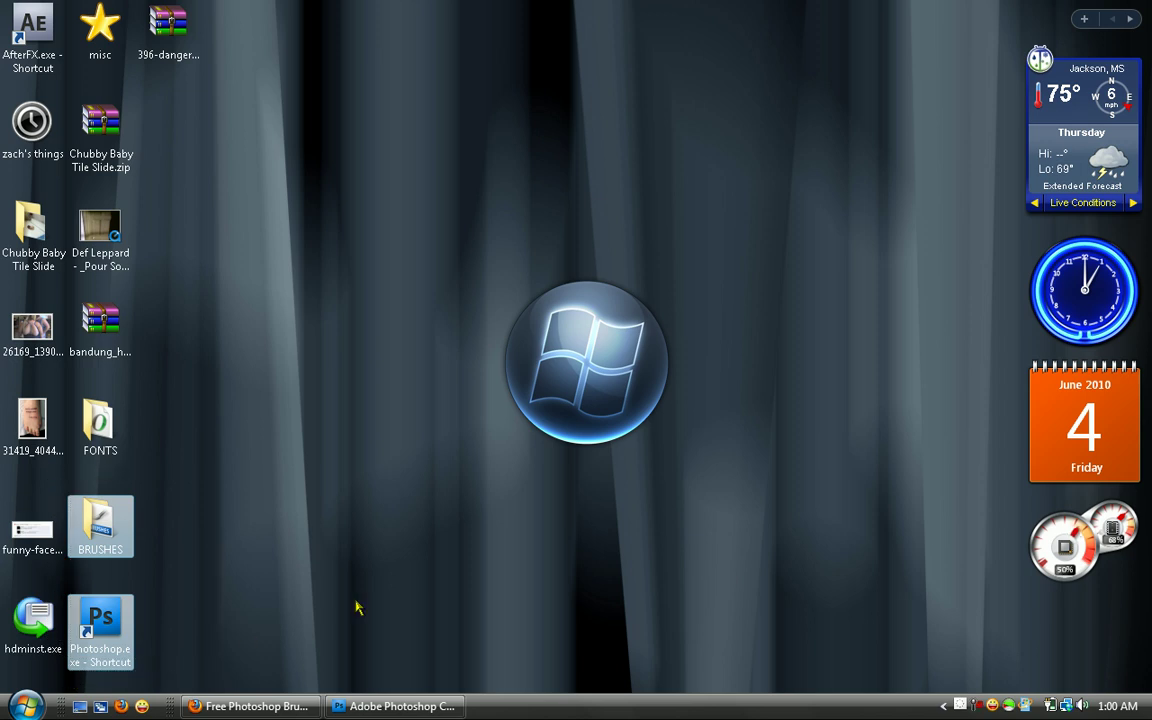
{"action": "left_click", "coordinate": [357, 607]}
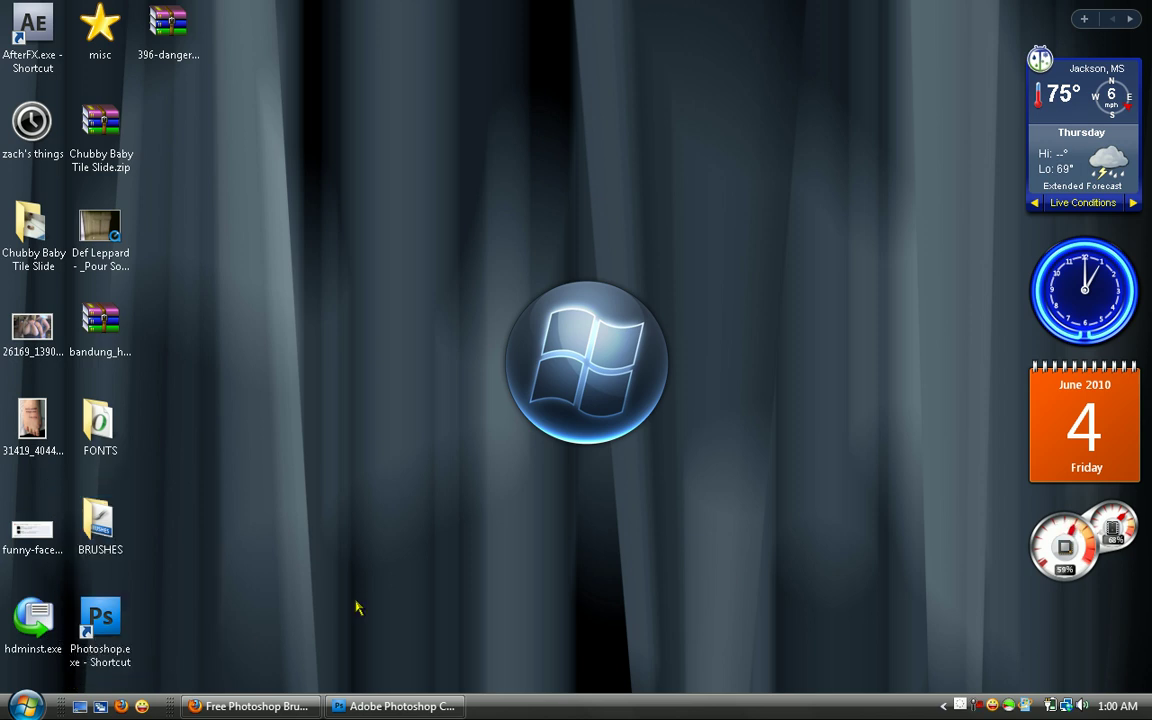